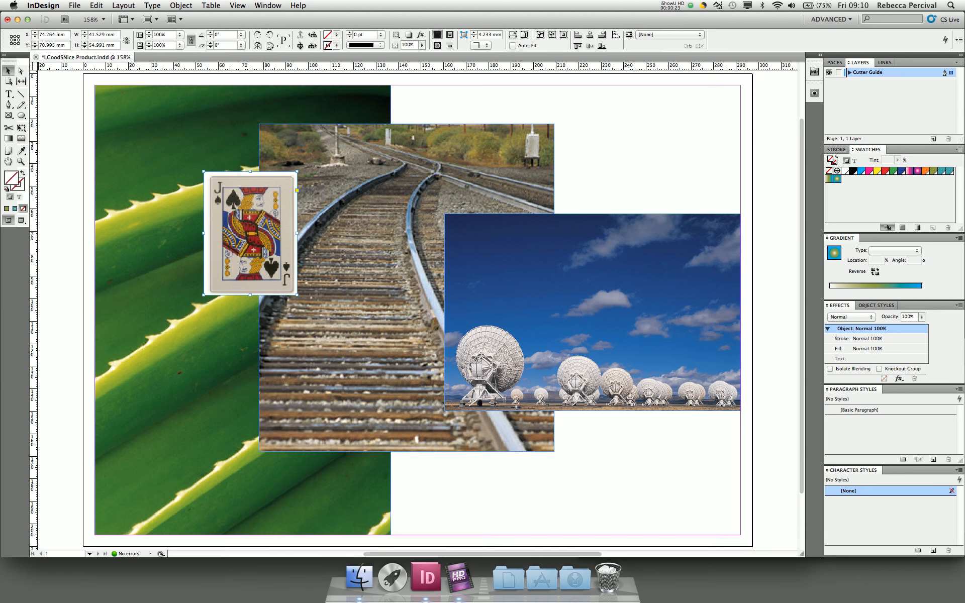
# - Collapse and re-expand the Effects panel, then open the Window menu
pyautogui.doubleClick(846, 307)
pyautogui.click(846, 307)
pyautogui.doubleClick(845, 307)
pyautogui.click(845, 307)
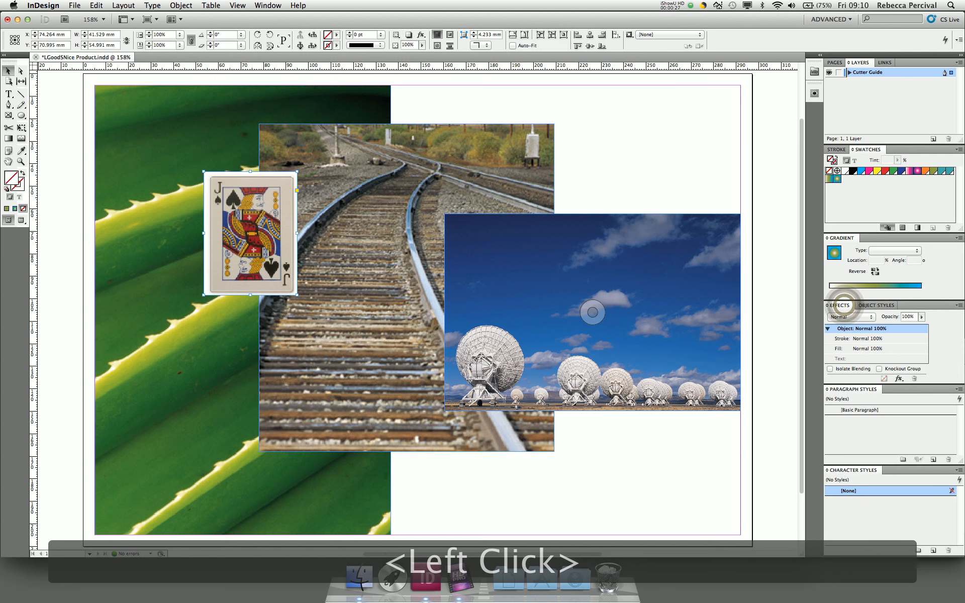
pyautogui.click(264, 5)
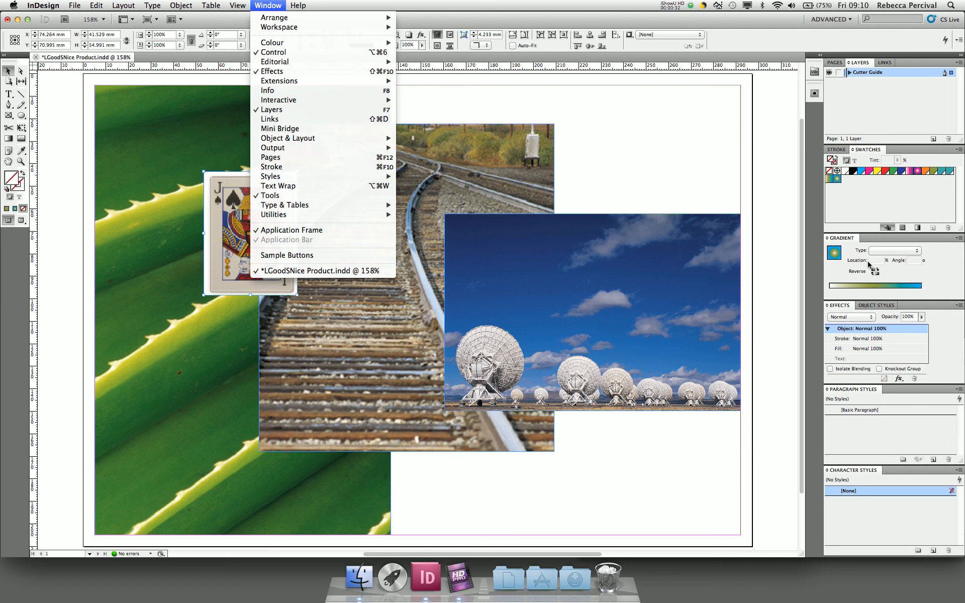
# - Dismiss the Window menu and float the Effects panel over the page
pyautogui.click(838, 307)
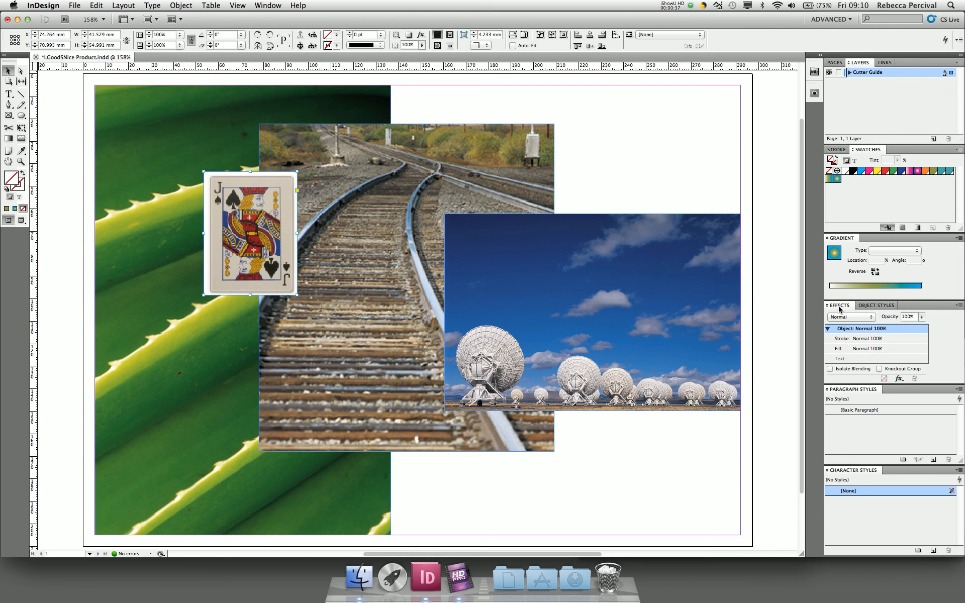
pyautogui.moveTo(838, 308); pyautogui.dragTo(586, 93)
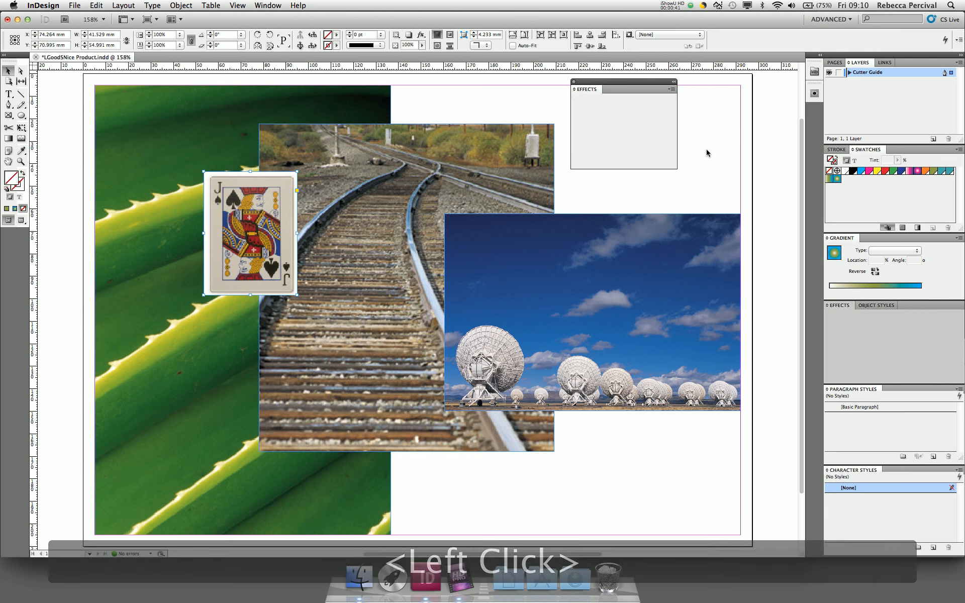
pyautogui.click(676, 169)
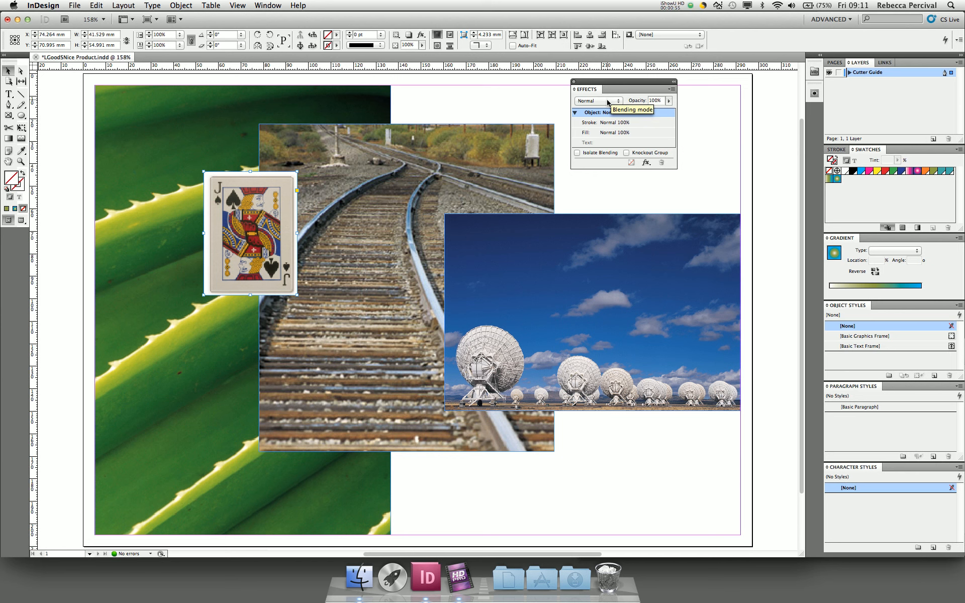
# - Set the Jack card to Multiply blending and drag it over the railway and telescope photos
pyautogui.click(247, 192)
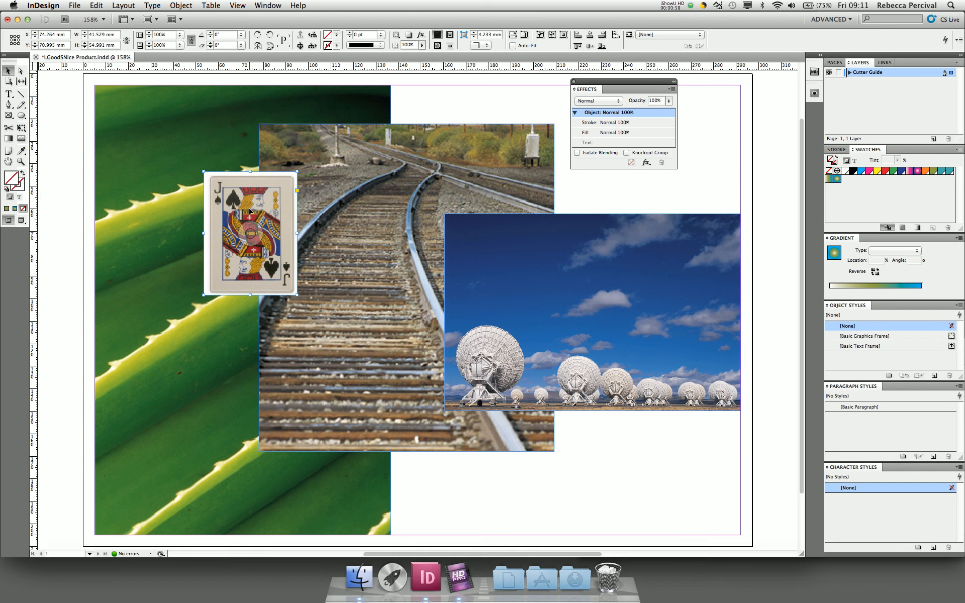
pyautogui.click(607, 100)
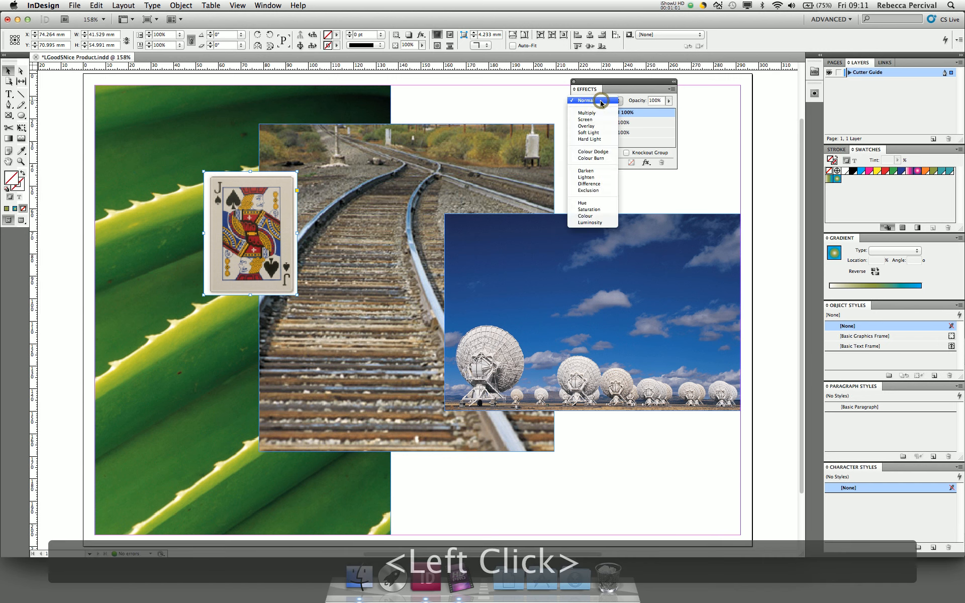
pyautogui.click(597, 115)
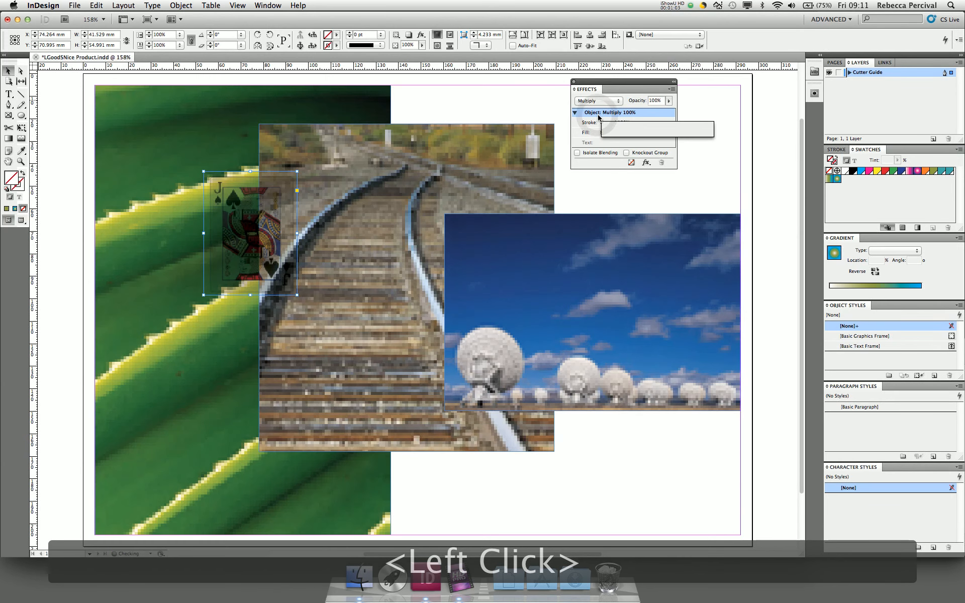
pyautogui.click(250, 233)
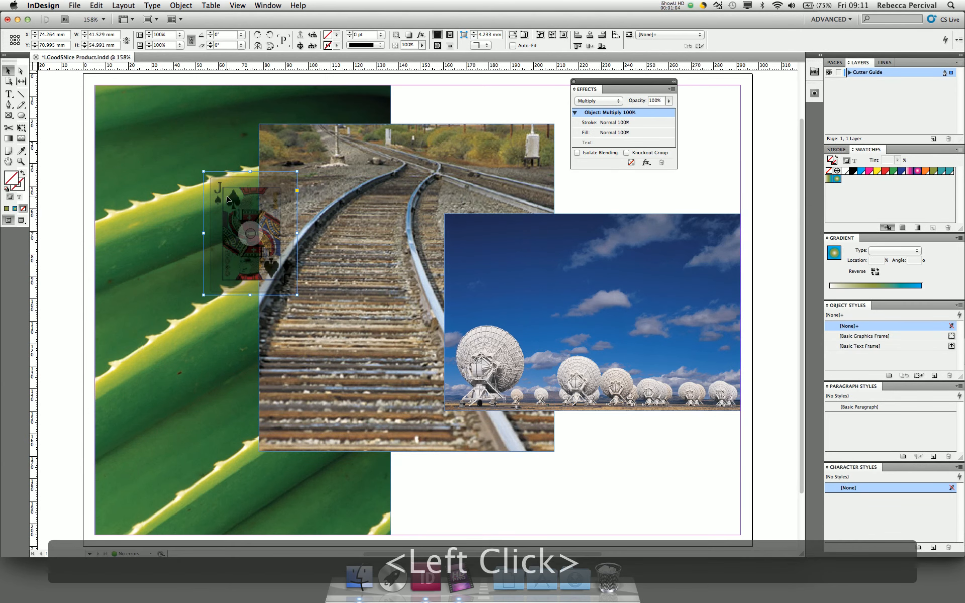
pyautogui.moveTo(250, 233); pyautogui.dragTo(581, 200)
# - Switch the Jack card to Screen blending and move it left onto the railway photo
pyautogui.click(422, 261)
pyautogui.click(595, 103)
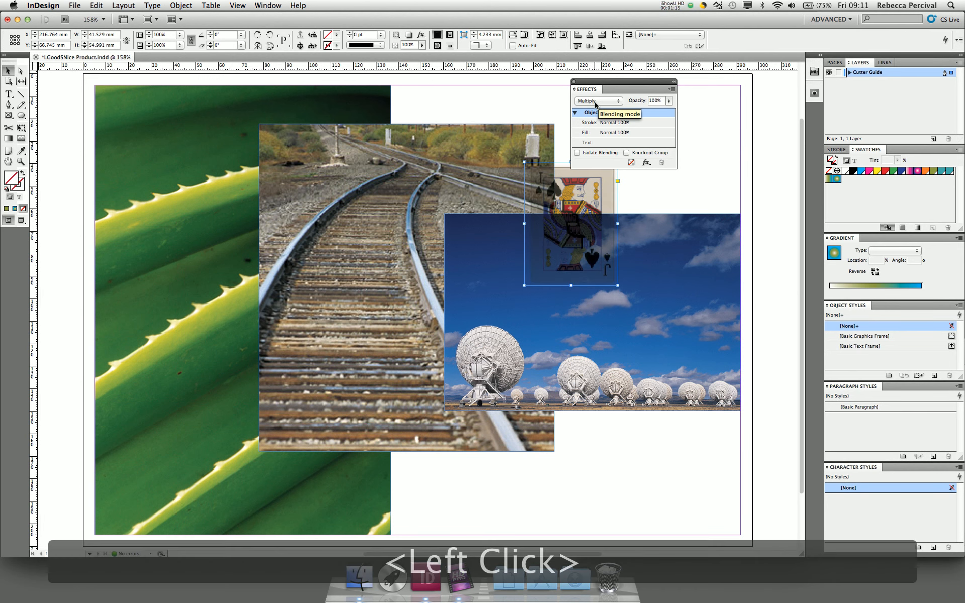
pyautogui.click(592, 107)
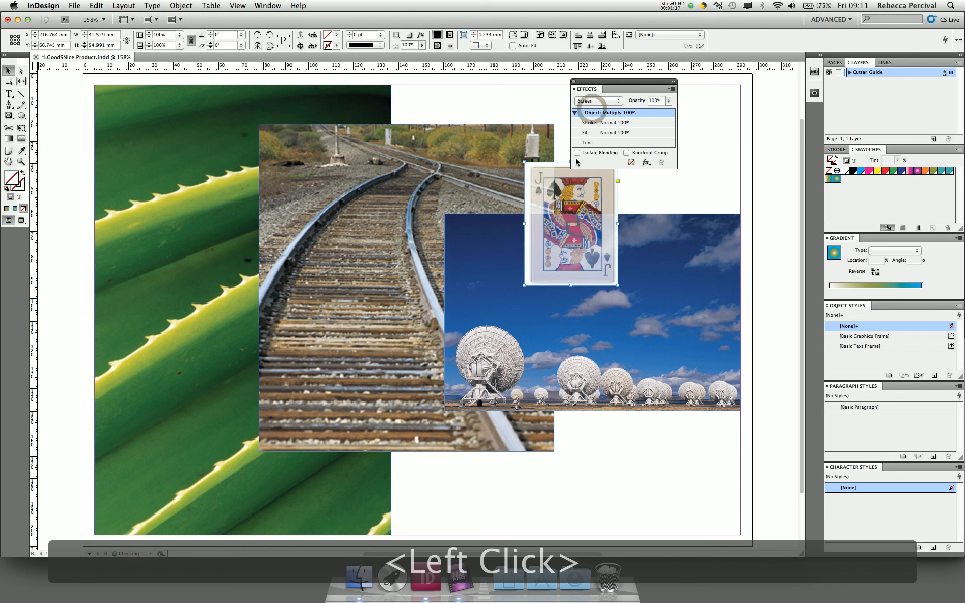
pyautogui.moveTo(576, 192); pyautogui.dragTo(458, 199)
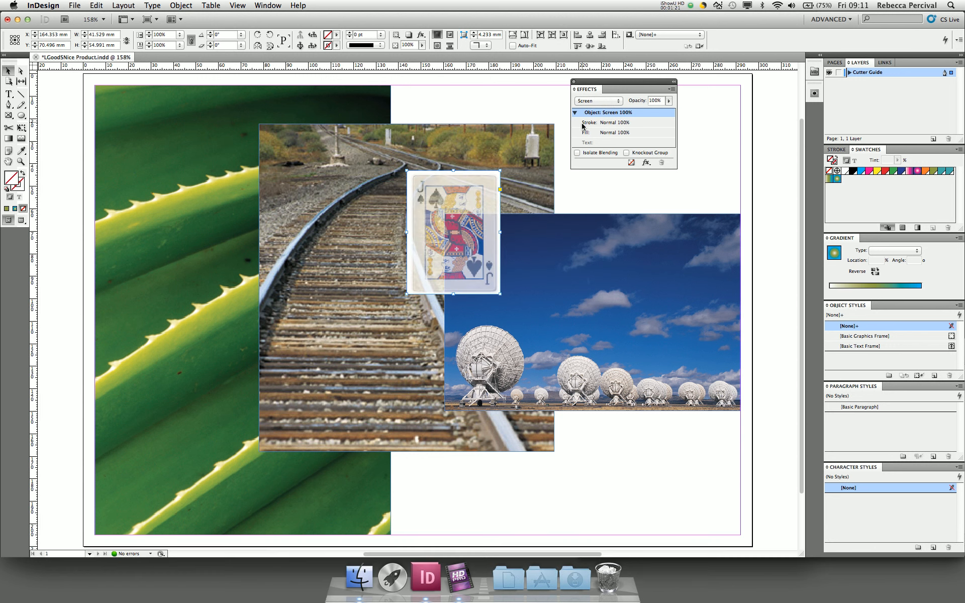
# - Change the card to Overlay blending and move it up-left near the page top
pyautogui.click(597, 100)
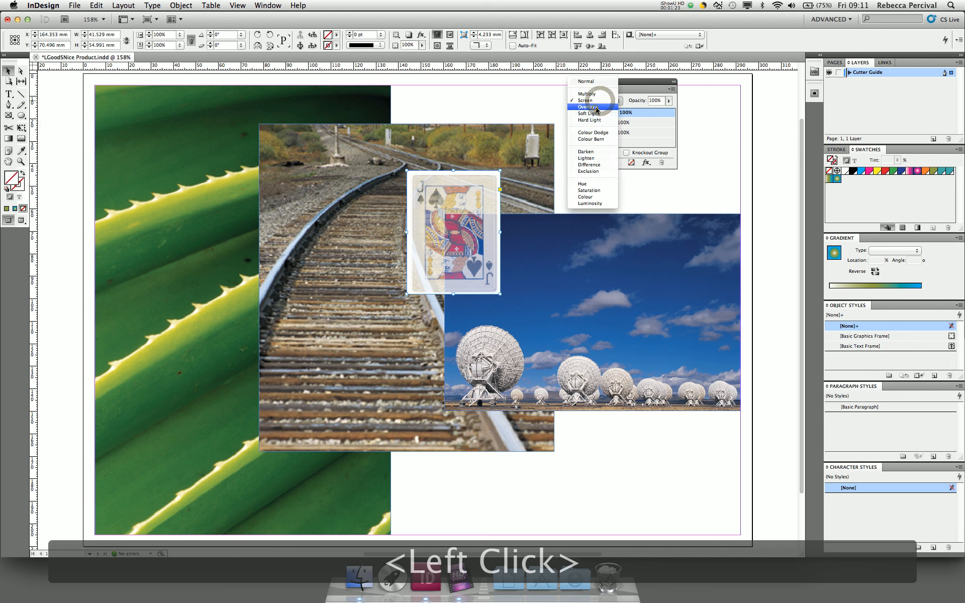
pyautogui.click(597, 109)
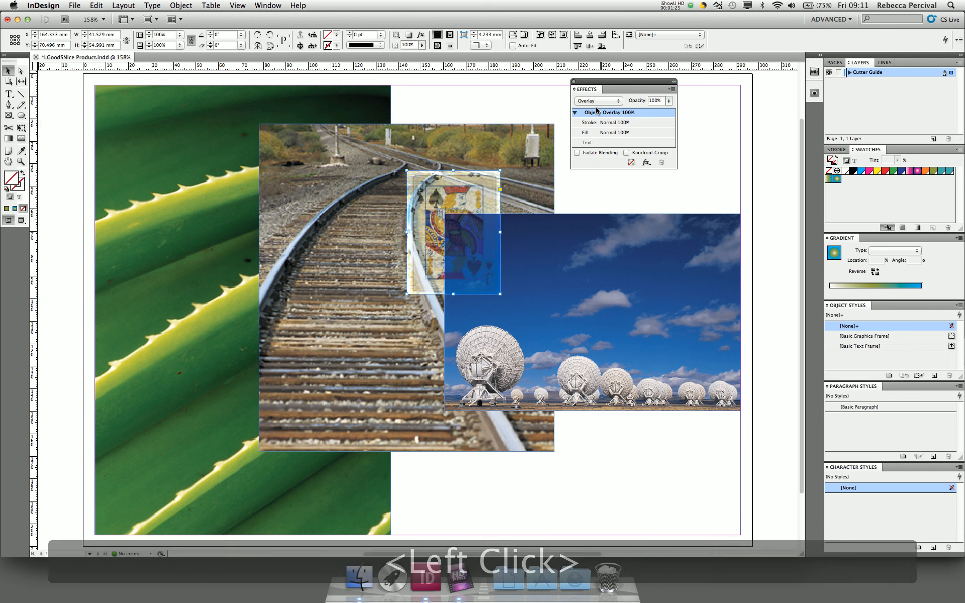
pyautogui.moveTo(449, 182); pyautogui.dragTo(399, 117)
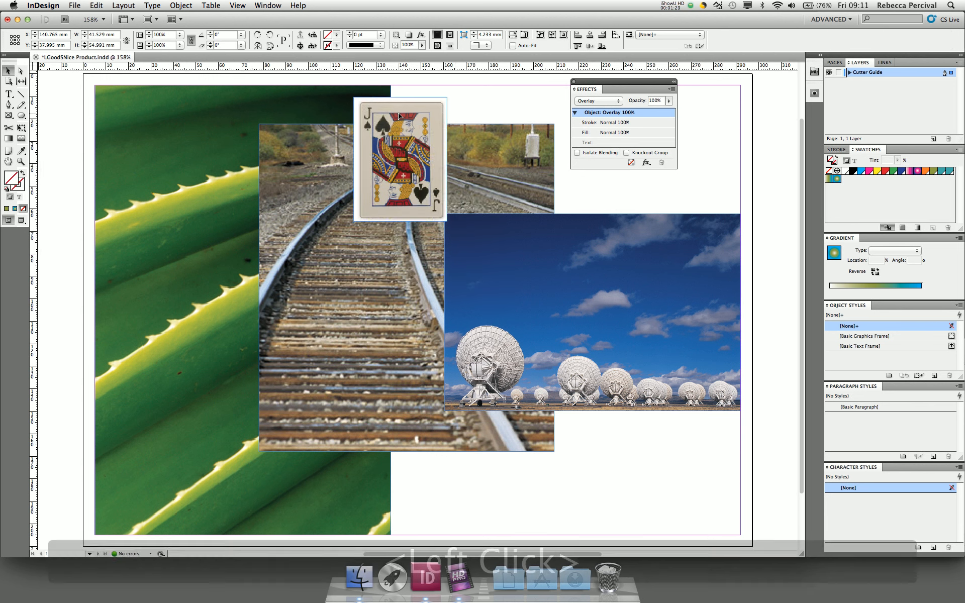
# - Try Colour Burn, then Hue blending on the Jack card
pyautogui.click(586, 102)
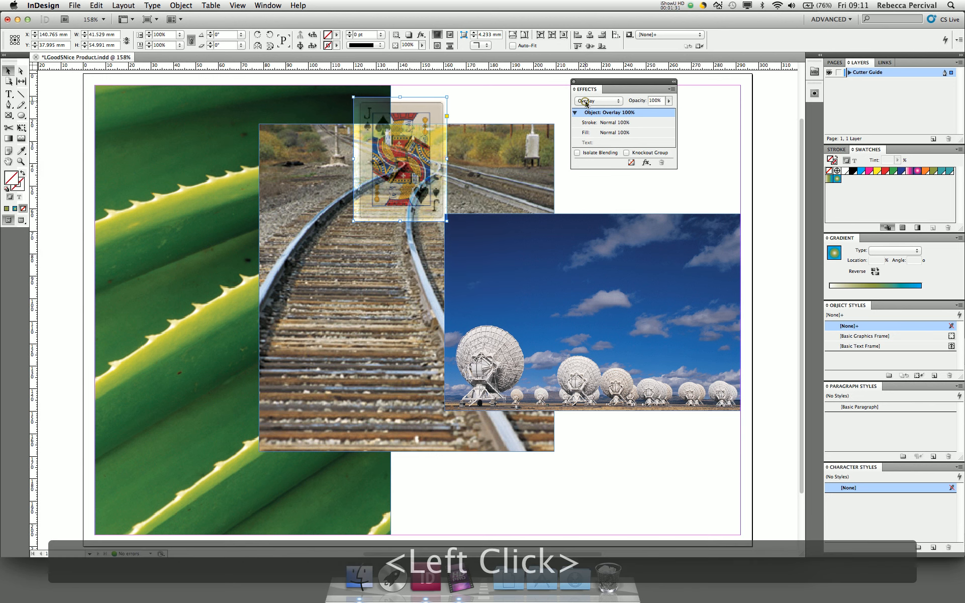
pyautogui.click(584, 133)
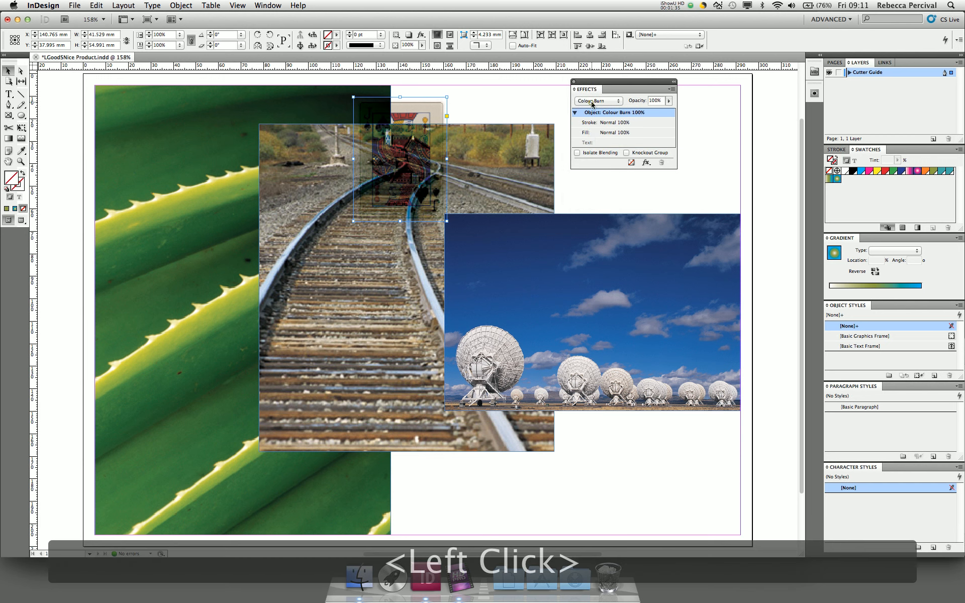
pyautogui.click(596, 101)
pyautogui.click(588, 150)
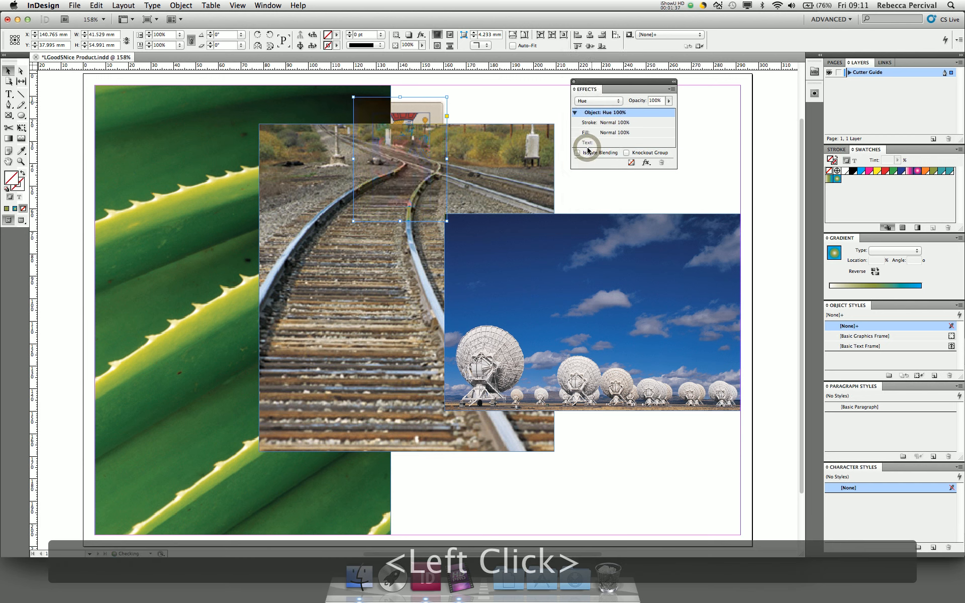
# - Switch the card to Difference blending, shift it left over the cactus edge, and select the railway photo
pyautogui.click(593, 101)
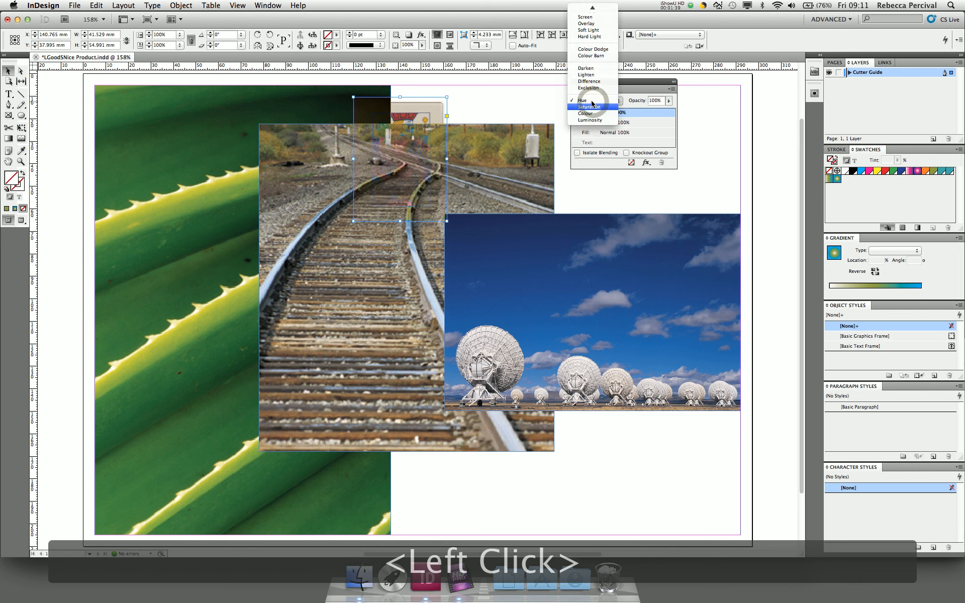
pyautogui.click(590, 82)
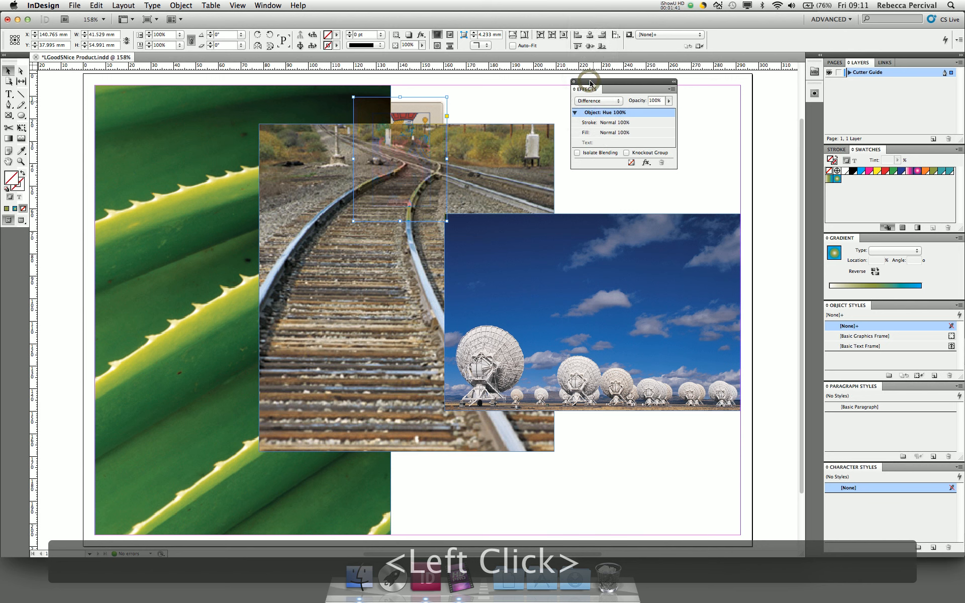
pyautogui.moveTo(416, 110); pyautogui.dragTo(344, 109)
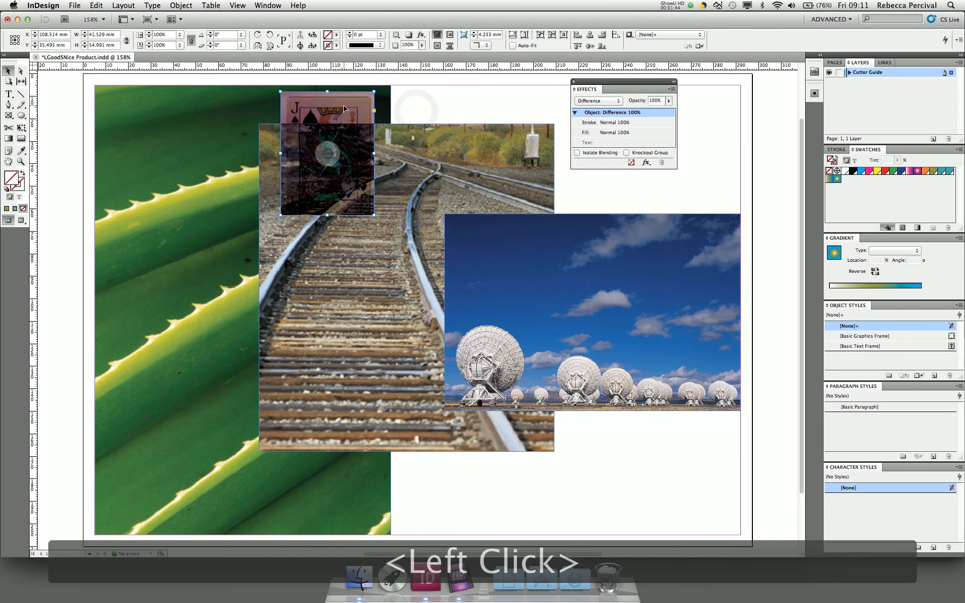
pyautogui.click(357, 293)
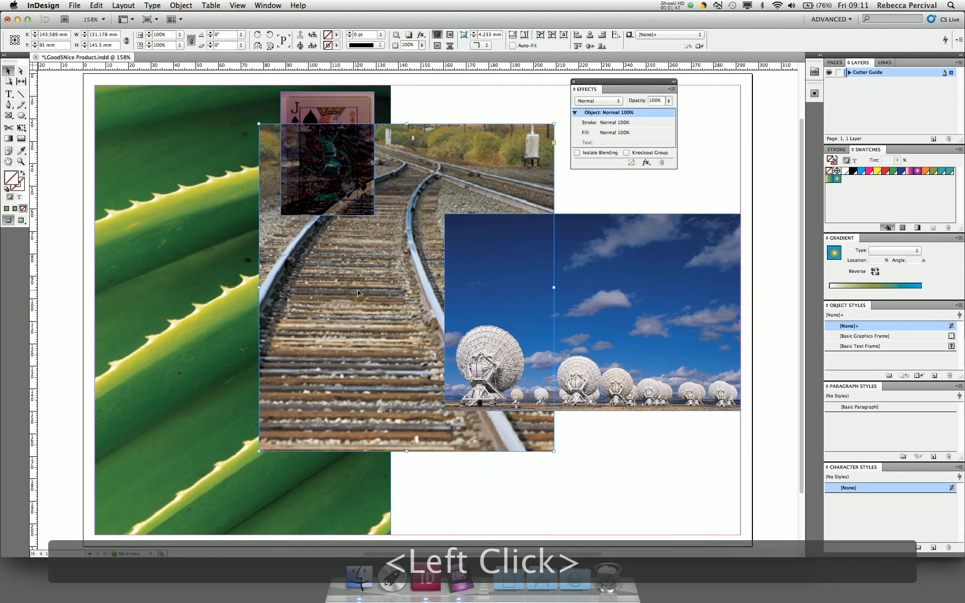
# - Apply Hard Light to the railway photo and move the Jack card onto the telescope's sky
pyautogui.click(597, 101)
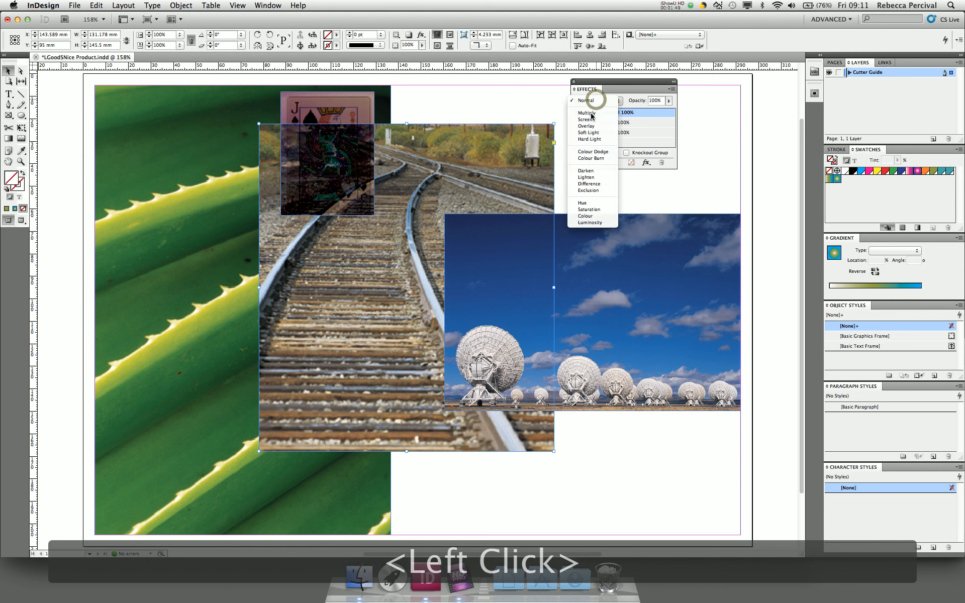
pyautogui.click(585, 139)
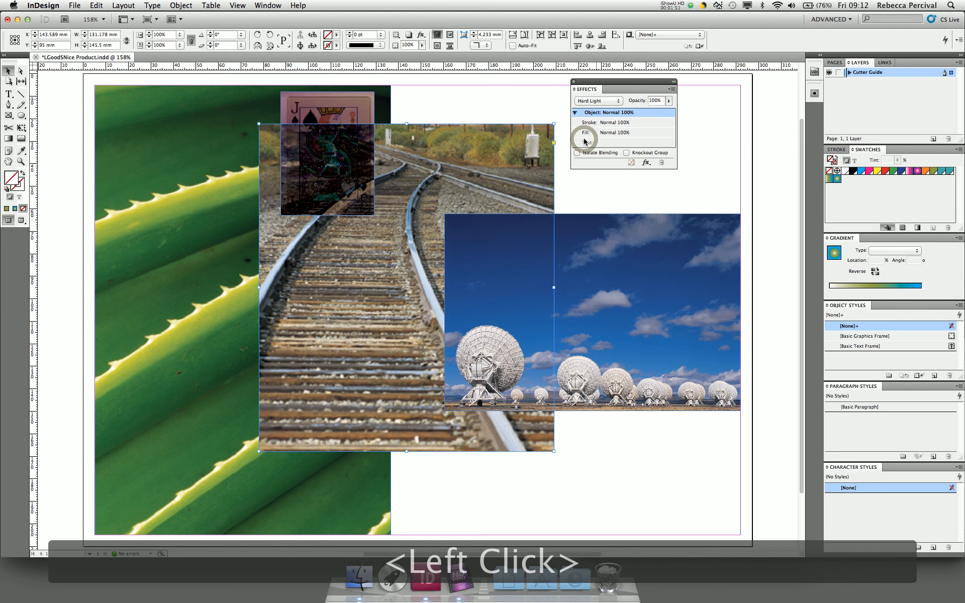
pyautogui.click(437, 102)
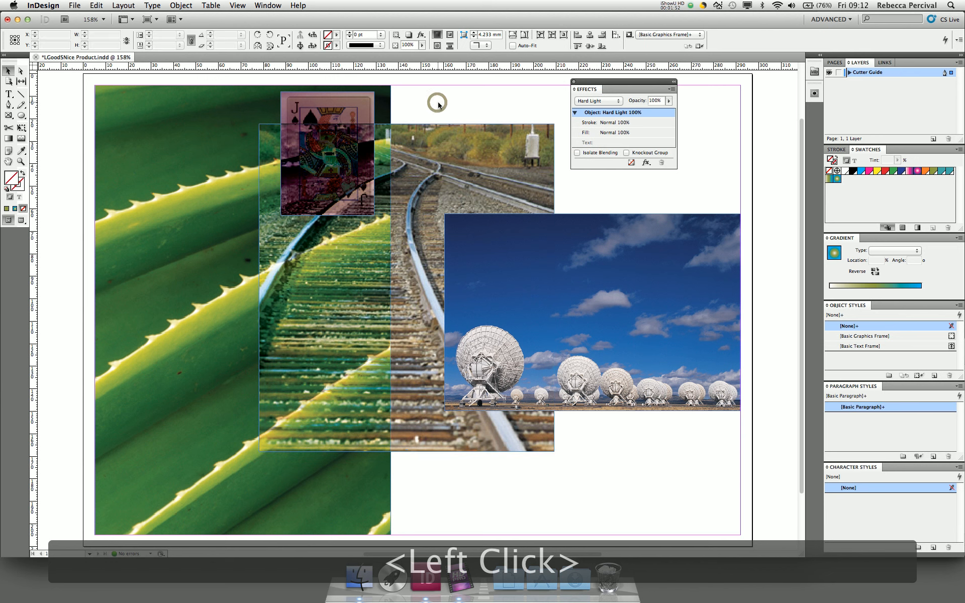
pyautogui.moveTo(348, 106); pyautogui.dragTo(643, 200)
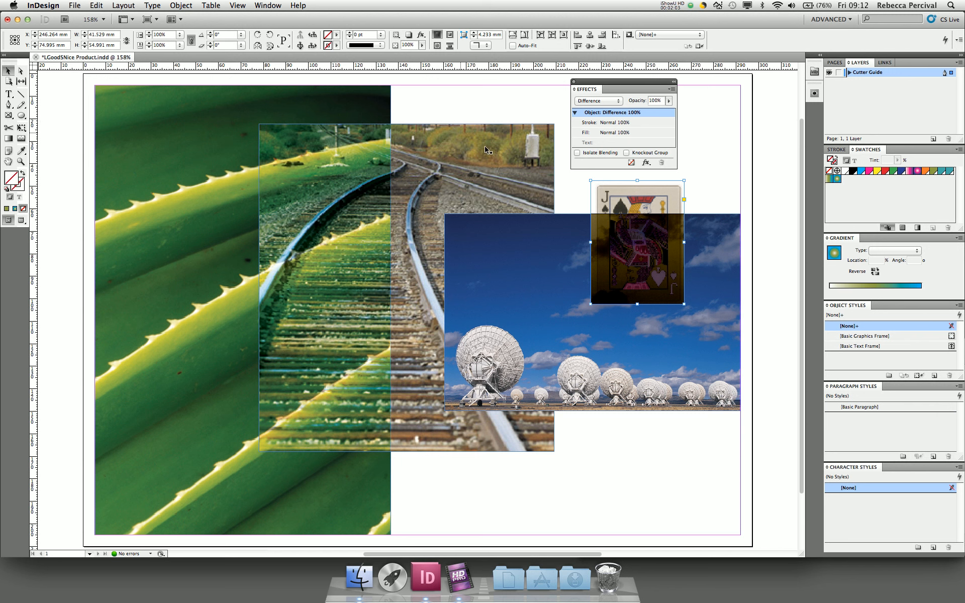
# - Set the Jack card to Darken, move it to the sky's right edge, then select the telescope photo
pyautogui.click(593, 101)
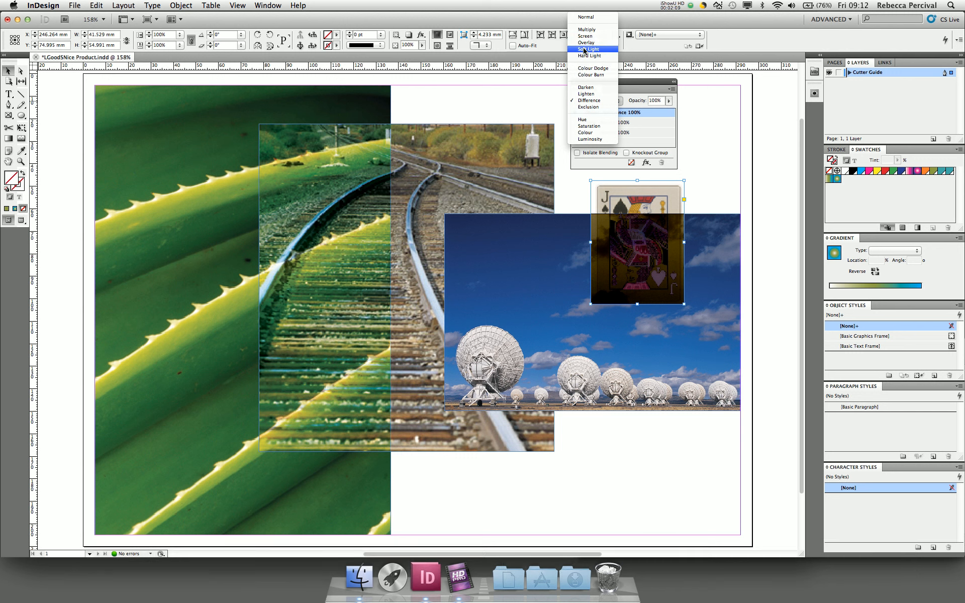
pyautogui.click(585, 87)
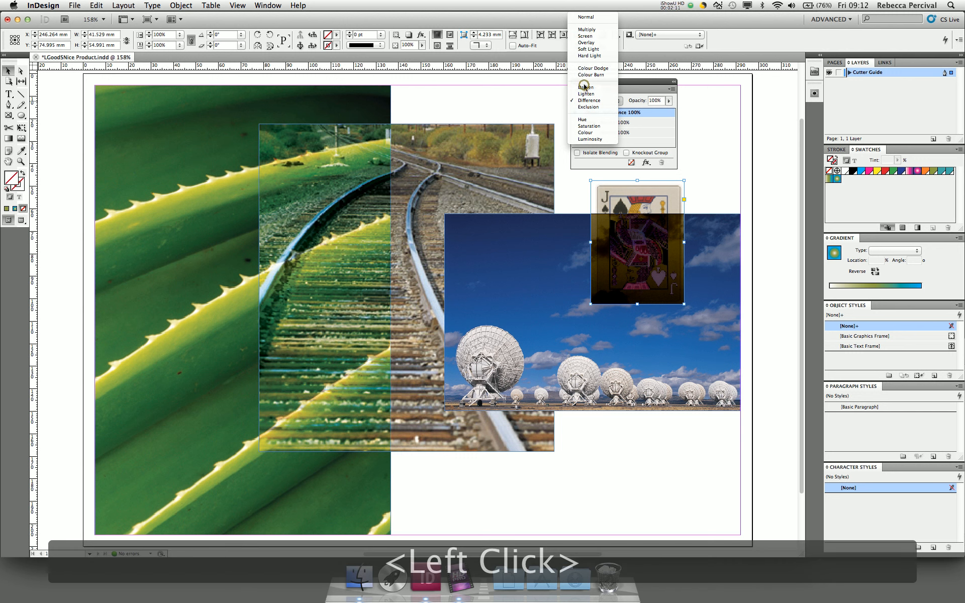
pyautogui.click(619, 191)
pyautogui.moveTo(619, 191); pyautogui.dragTo(672, 239)
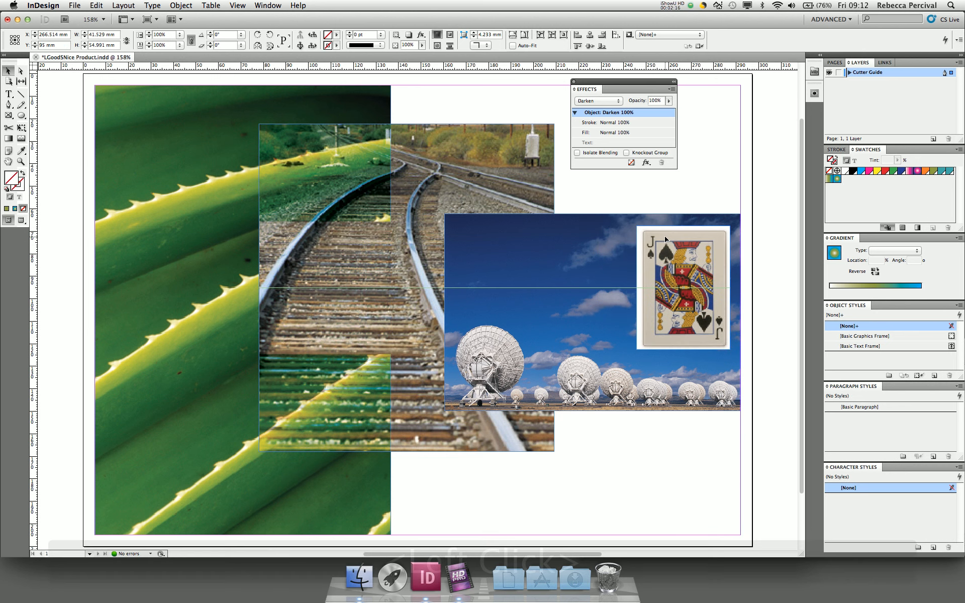
pyautogui.click(680, 202)
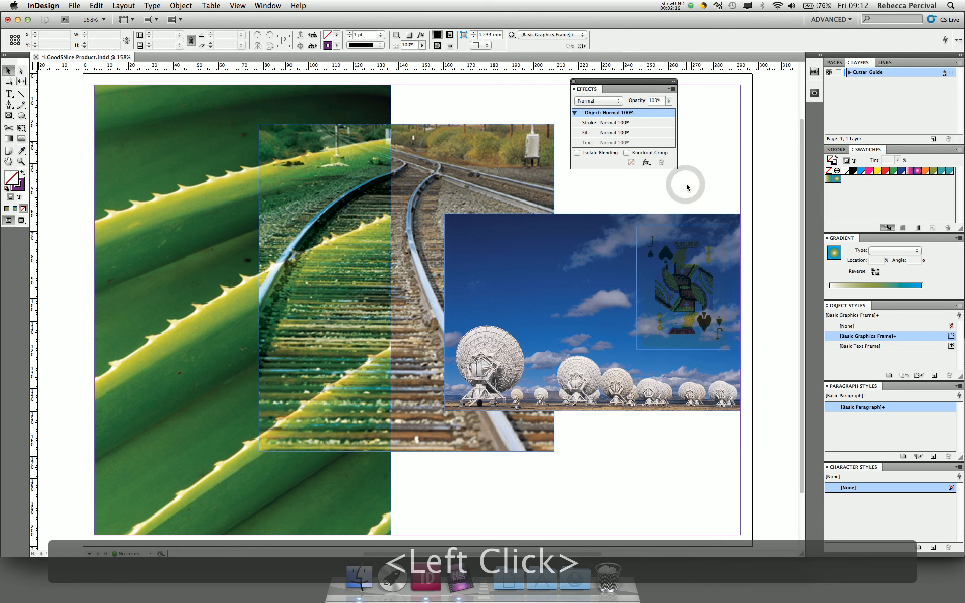
pyautogui.click(557, 261)
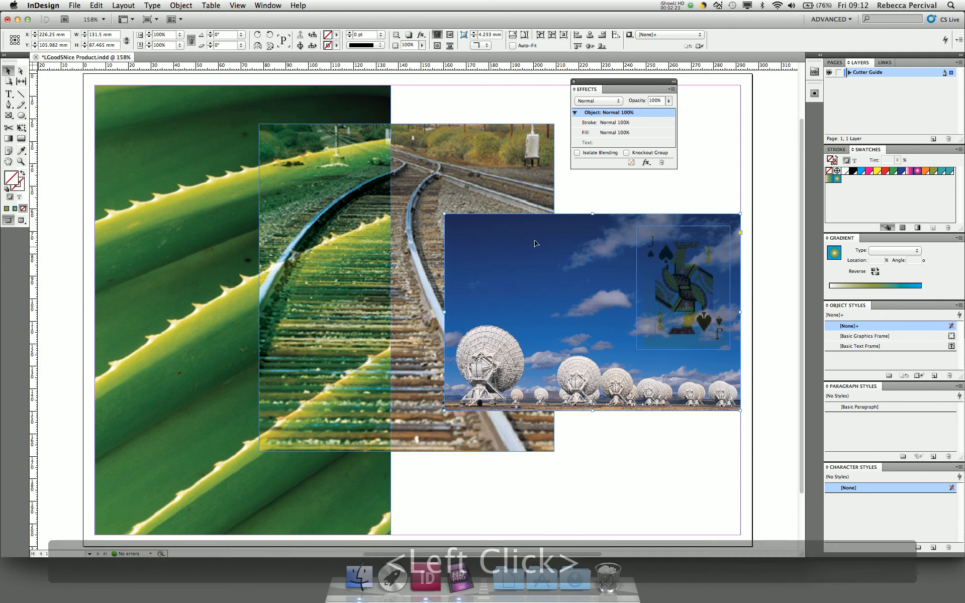
pyautogui.click(596, 101)
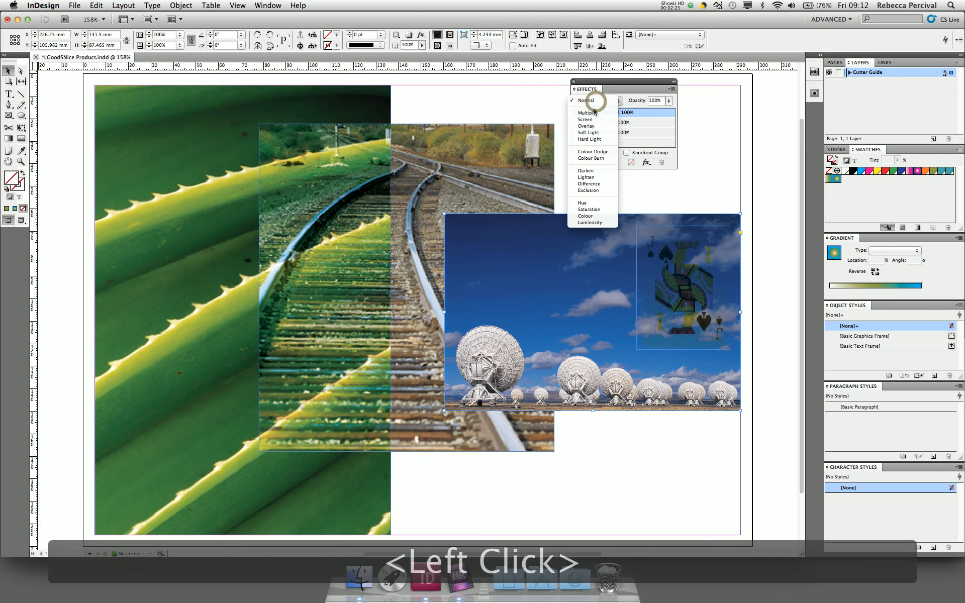
# - Apply Colour Burn blending to the radio-telescope photo and clear the selection
pyautogui.click(594, 159)
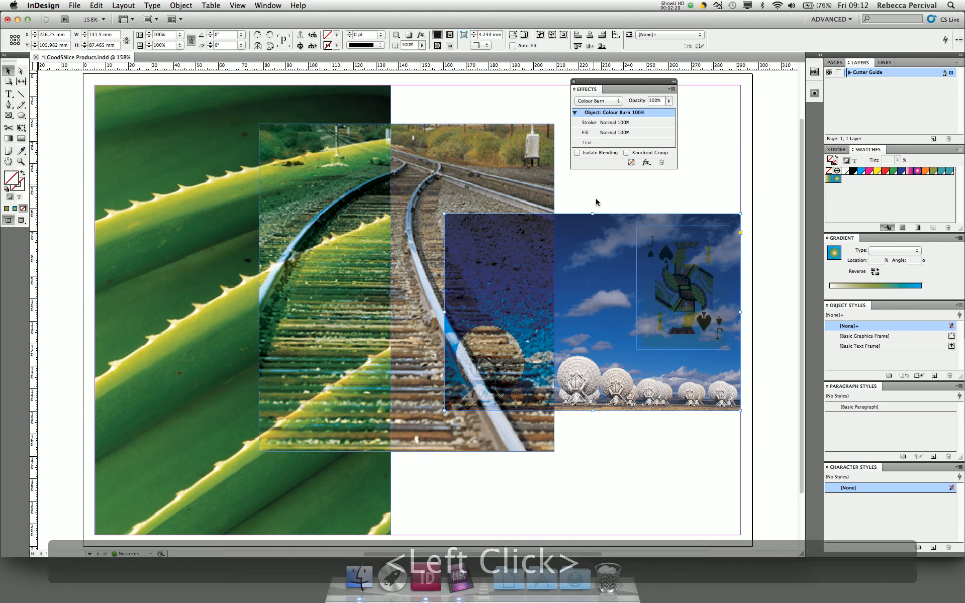
pyautogui.click(592, 312)
pyautogui.click(625, 443)
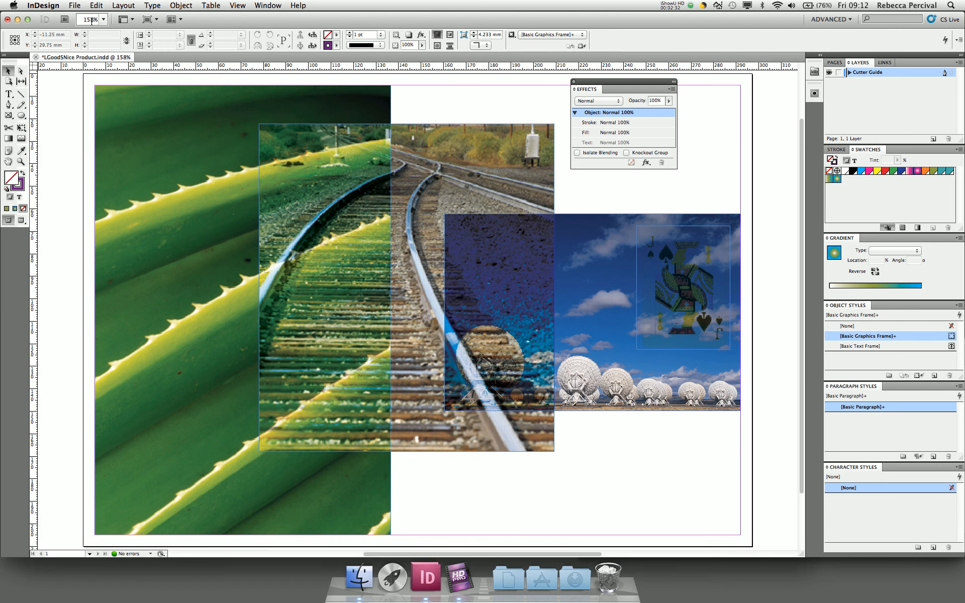
# - Switch to Preview screen mode and dock the Effects panel back into the right-hand panels
pyautogui.click(151, 21)
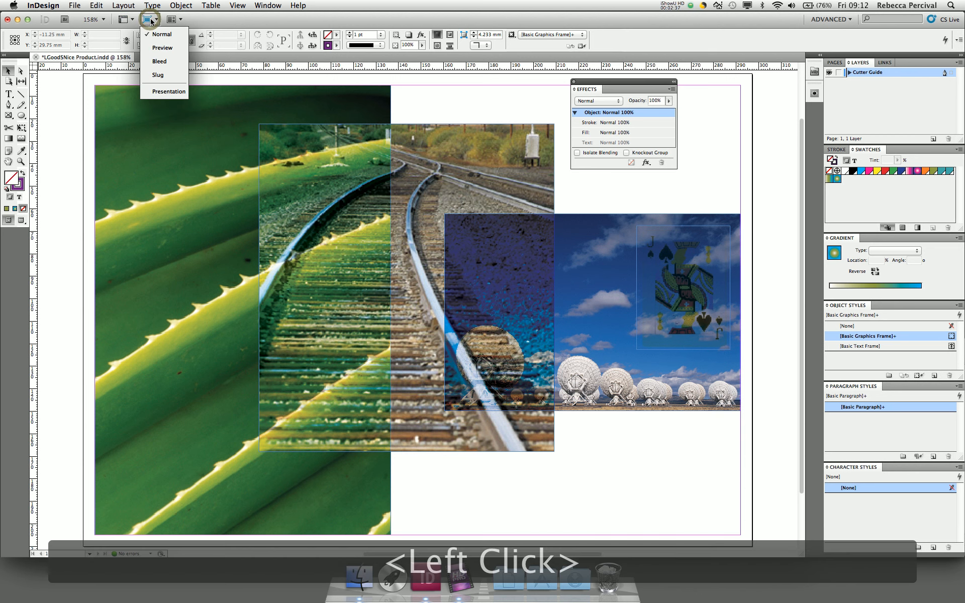
pyautogui.click(160, 34)
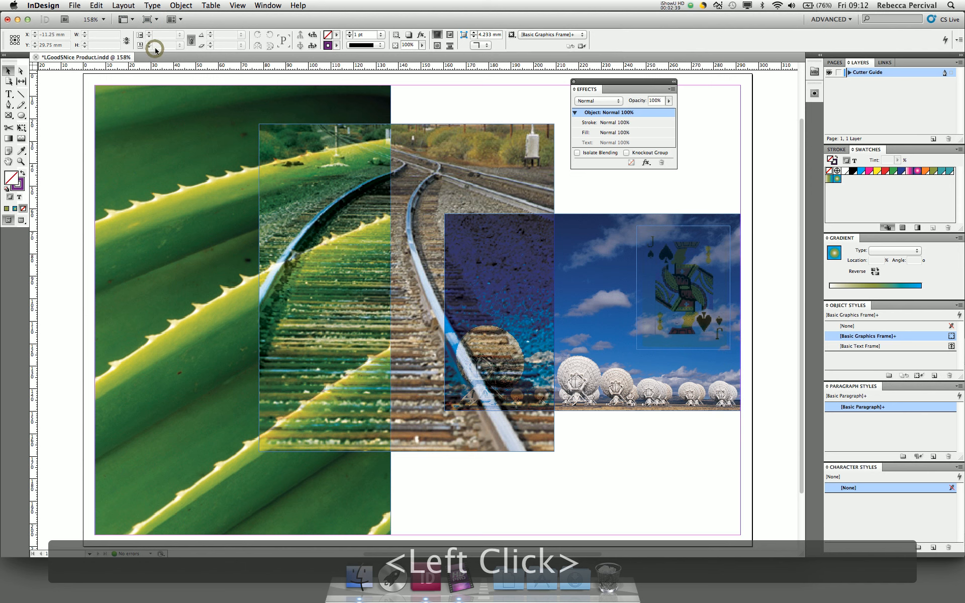
pyautogui.click(586, 82)
pyautogui.moveTo(585, 81); pyautogui.dragTo(849, 301)
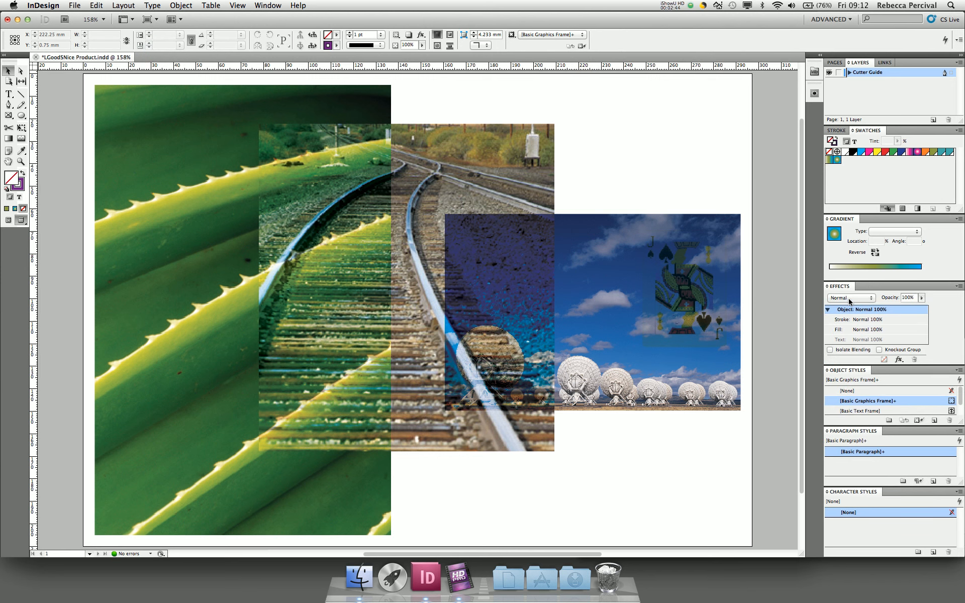
pyautogui.click(648, 194)
# - Lower the radio-telescope photo's opacity to 45% and move it up to the page top
pyautogui.click(632, 230)
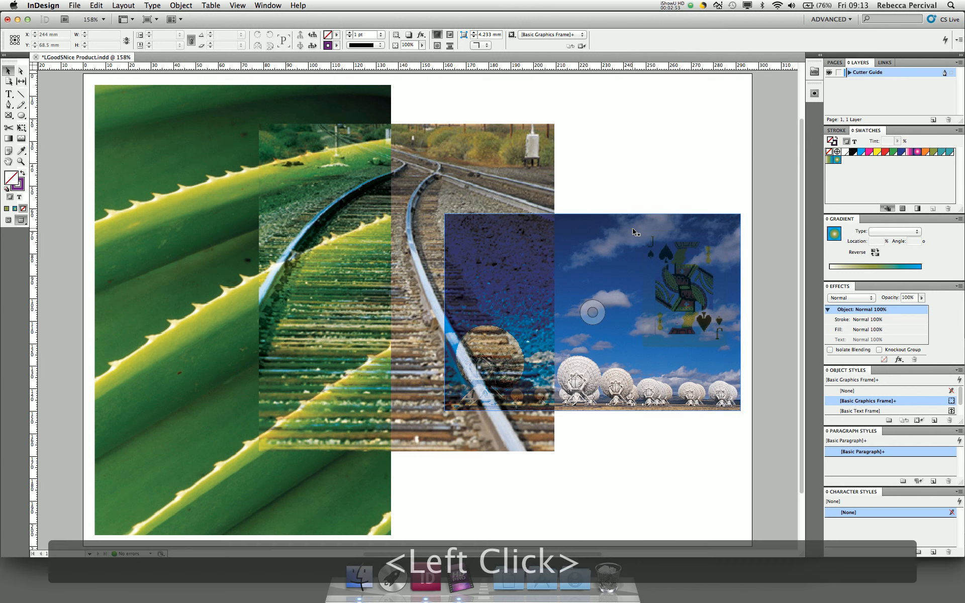
pyautogui.click(921, 297)
pyautogui.moveTo(922, 309); pyautogui.dragTo(895, 307)
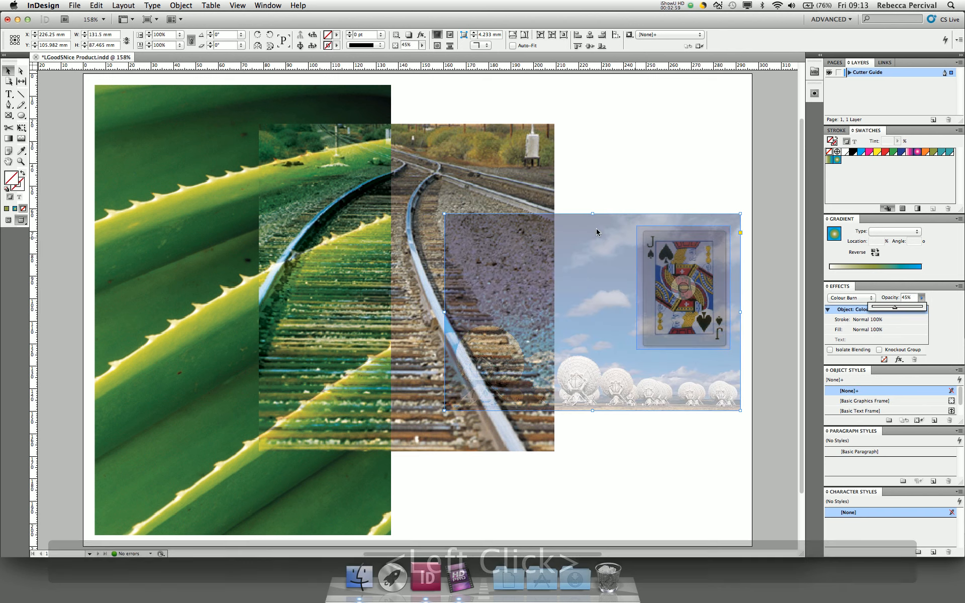
pyautogui.moveTo(587, 224); pyautogui.dragTo(584, 120)
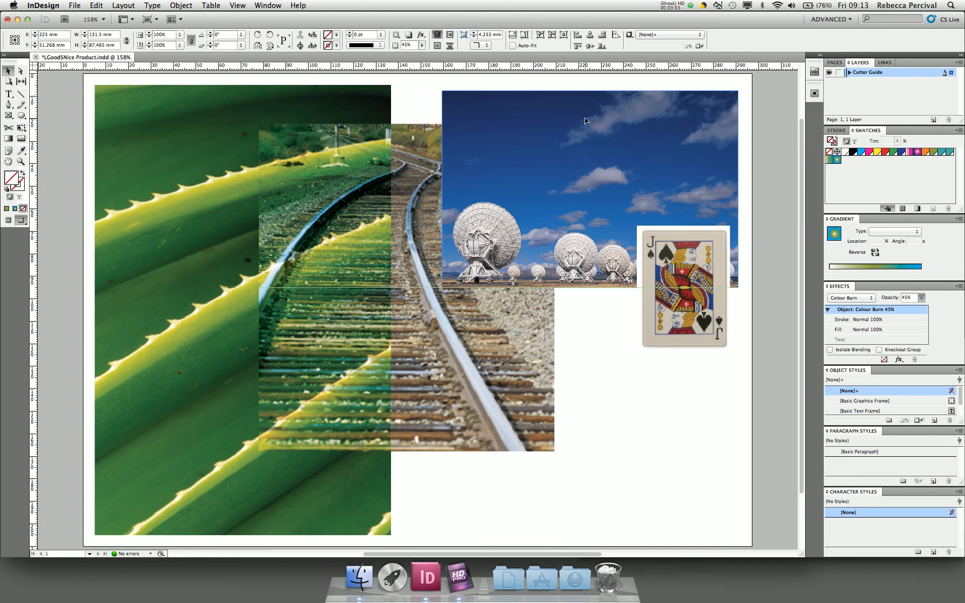
# - Set the telescope photo to Normal blending at 69% opacity, then select the Jack card
pyautogui.click(836, 298)
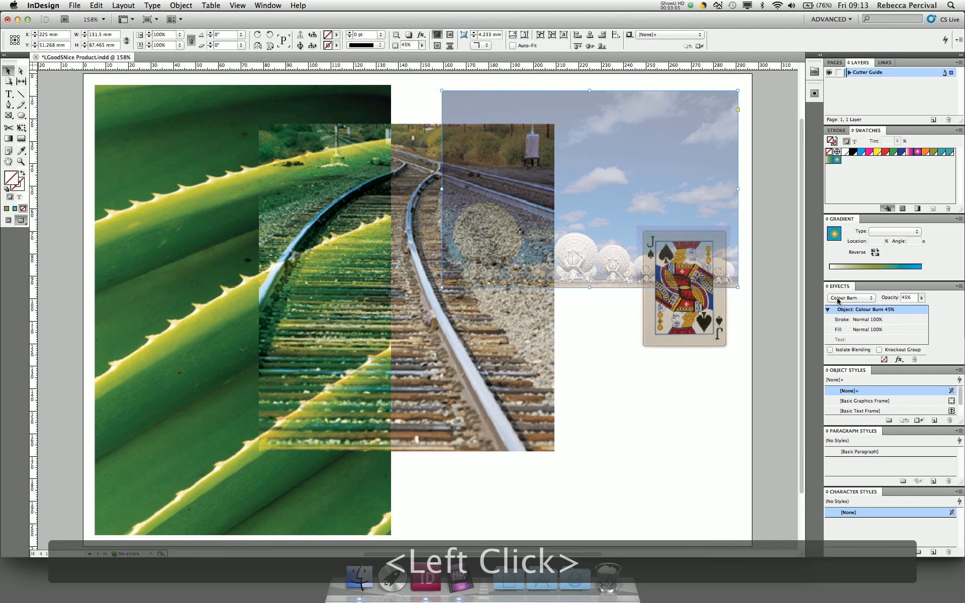
pyautogui.click(837, 298)
pyautogui.click(856, 297)
pyautogui.click(842, 239)
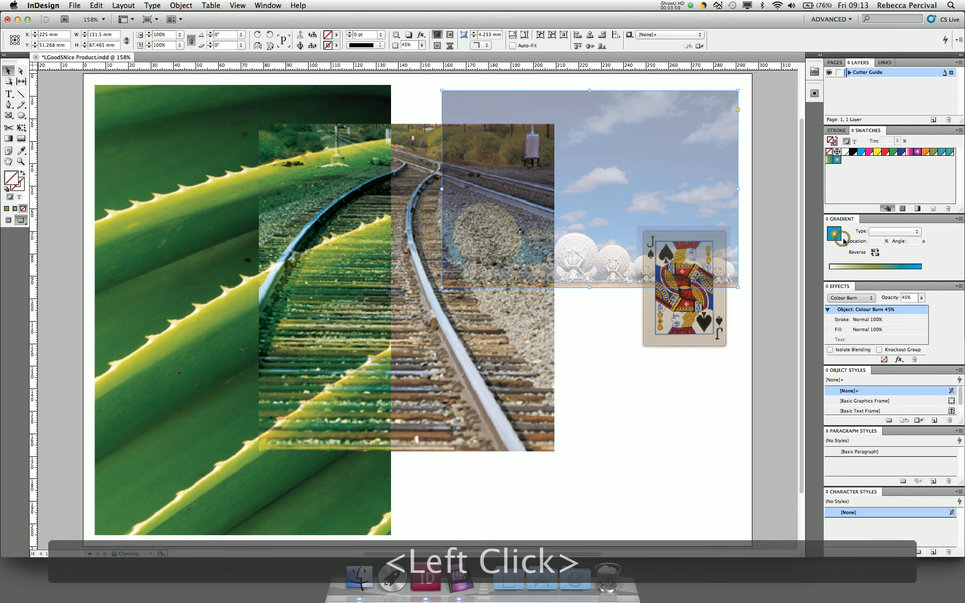
pyautogui.click(921, 297)
pyautogui.moveTo(927, 310); pyautogui.dragTo(936, 309)
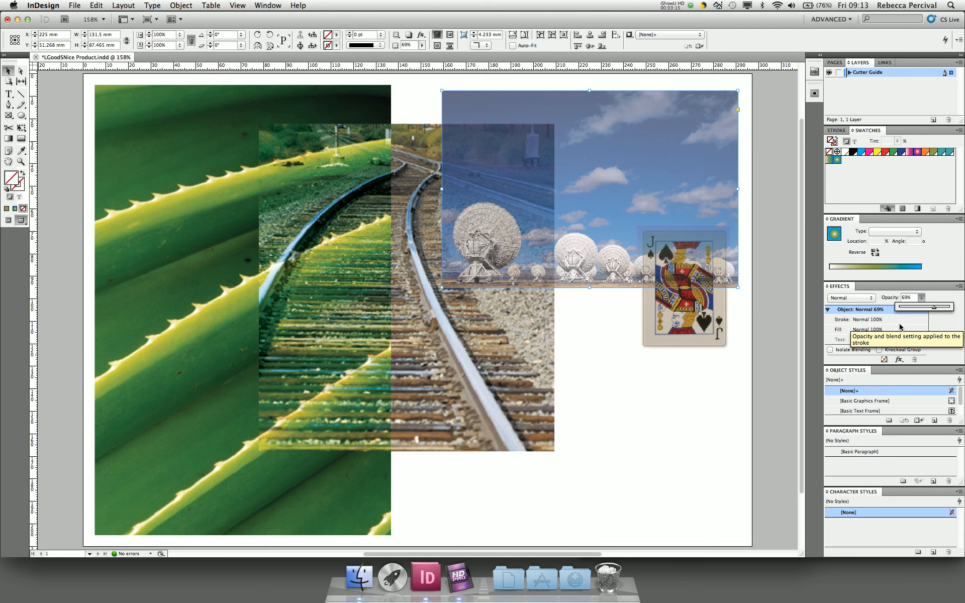
pyautogui.click(940, 333)
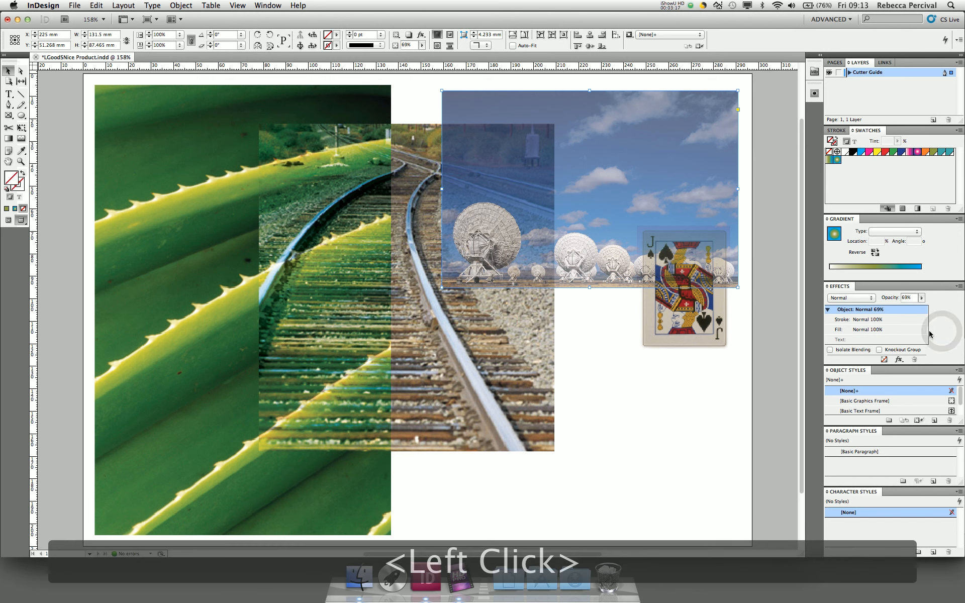
pyautogui.click(702, 324)
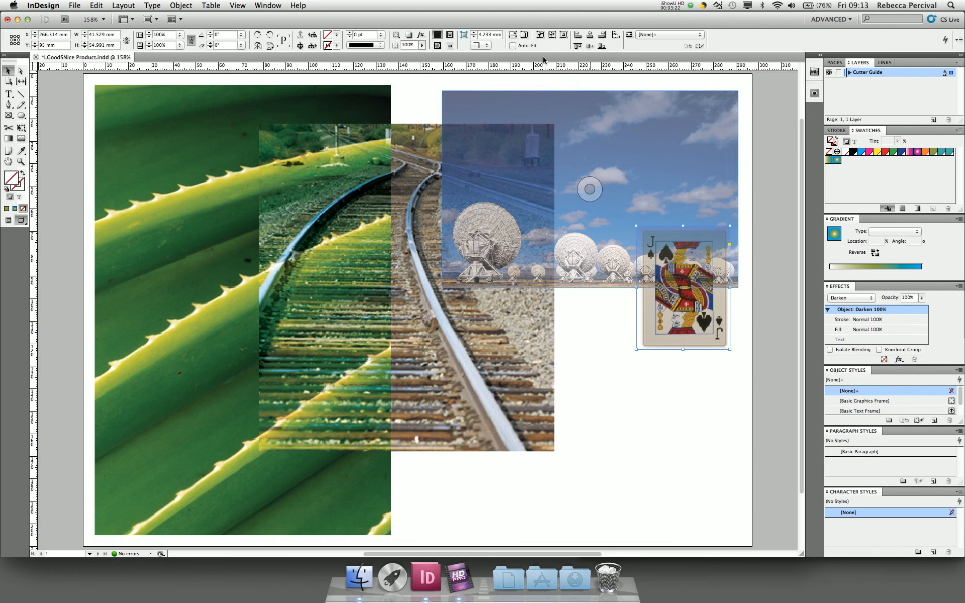
# - Give the jack of spades card a Multiply drop shadow at 75% opacity, 3.492 mm, 135°
pyautogui.click(421, 36)
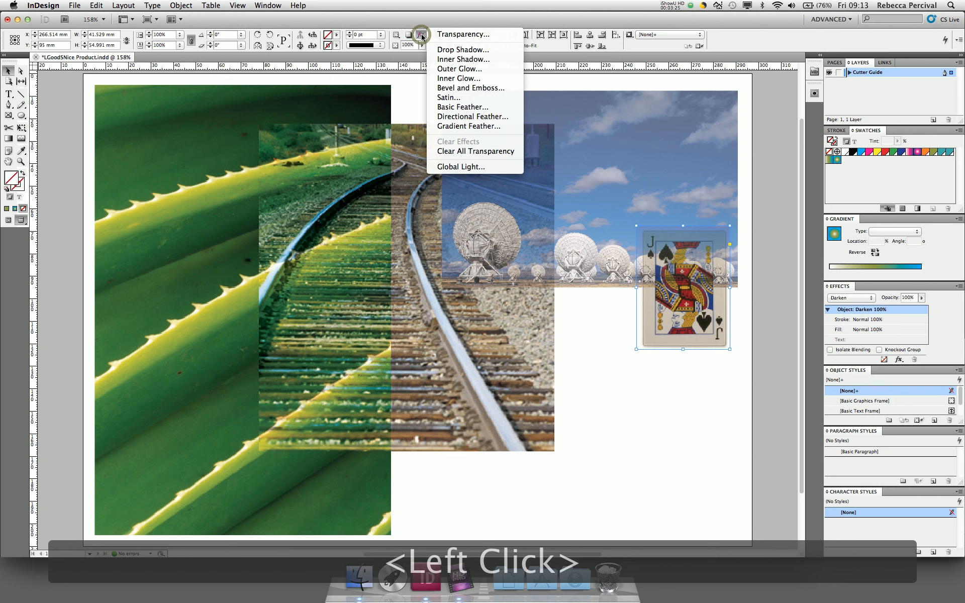
pyautogui.click(454, 50)
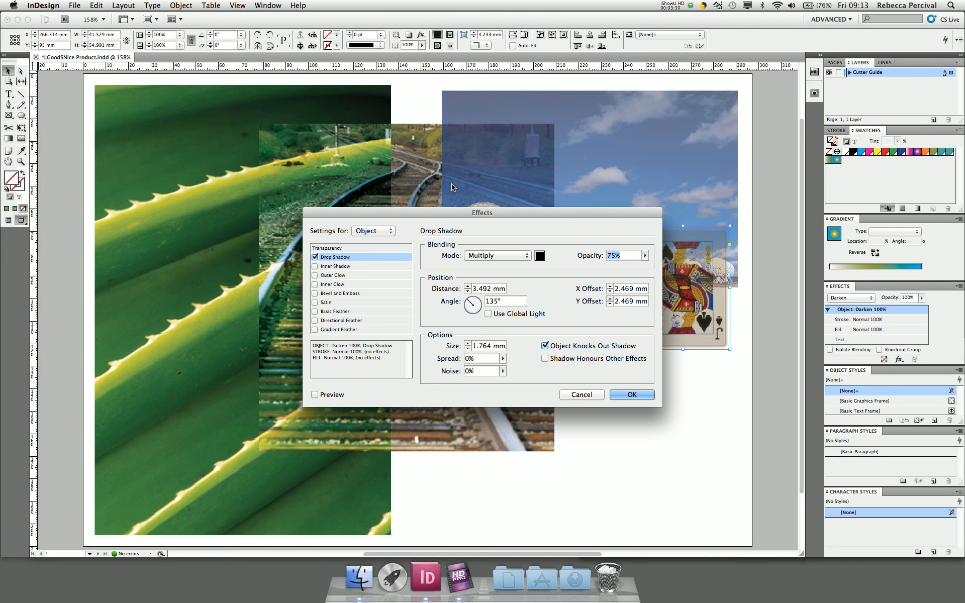
pyautogui.click(320, 395)
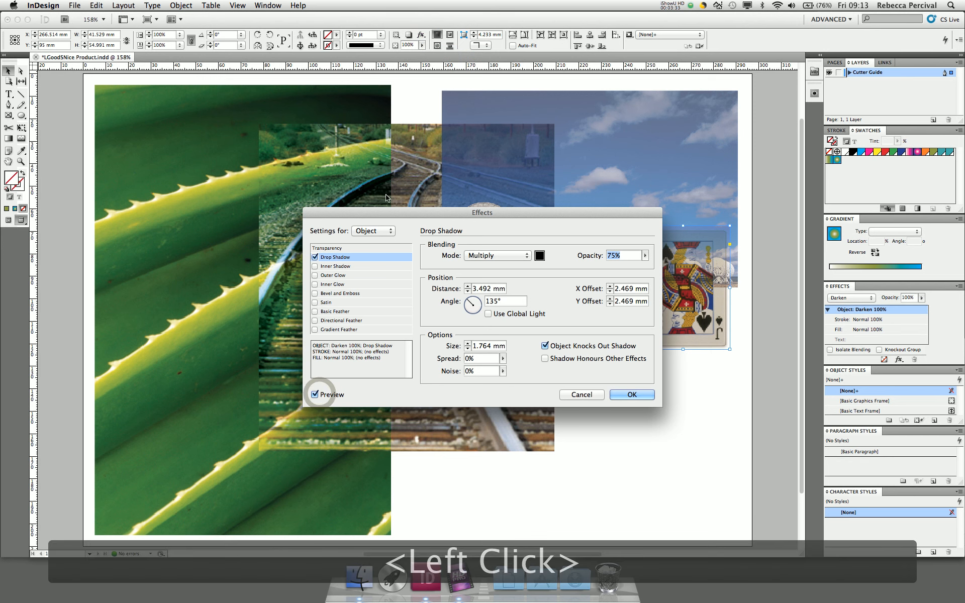
pyautogui.moveTo(381, 209); pyautogui.dragTo(233, 134)
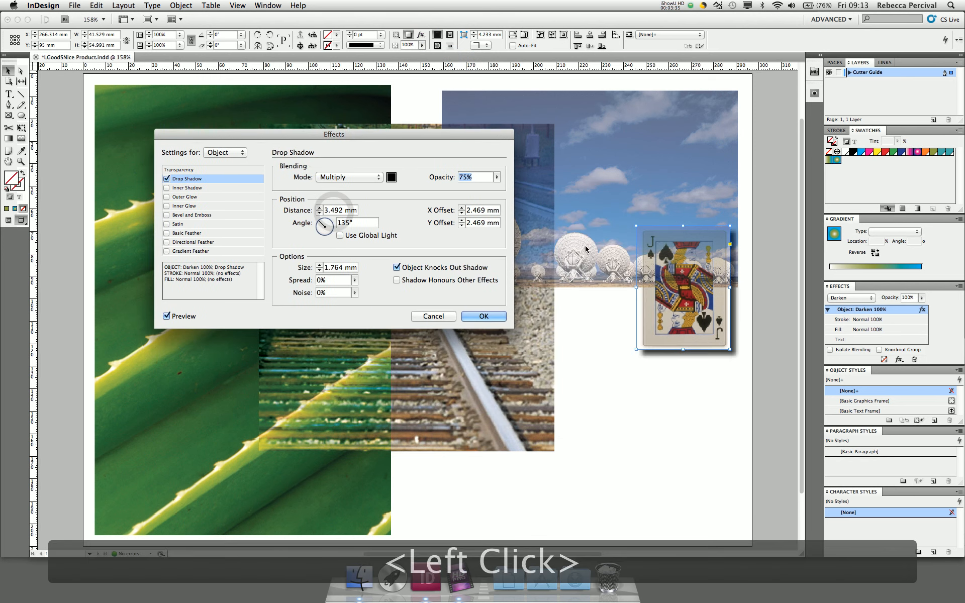
pyautogui.click(489, 321)
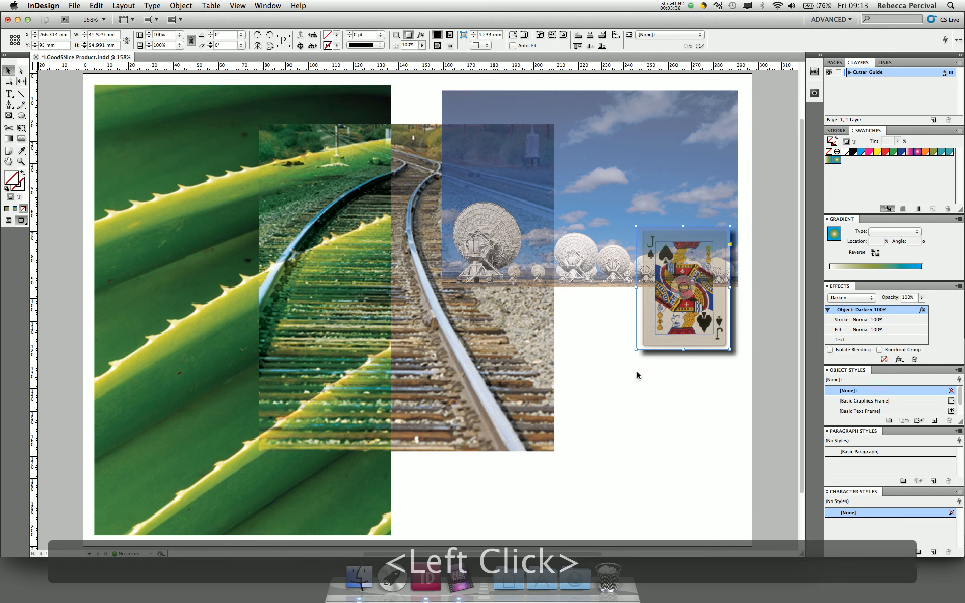
pyautogui.click(633, 392)
pyautogui.click(590, 189)
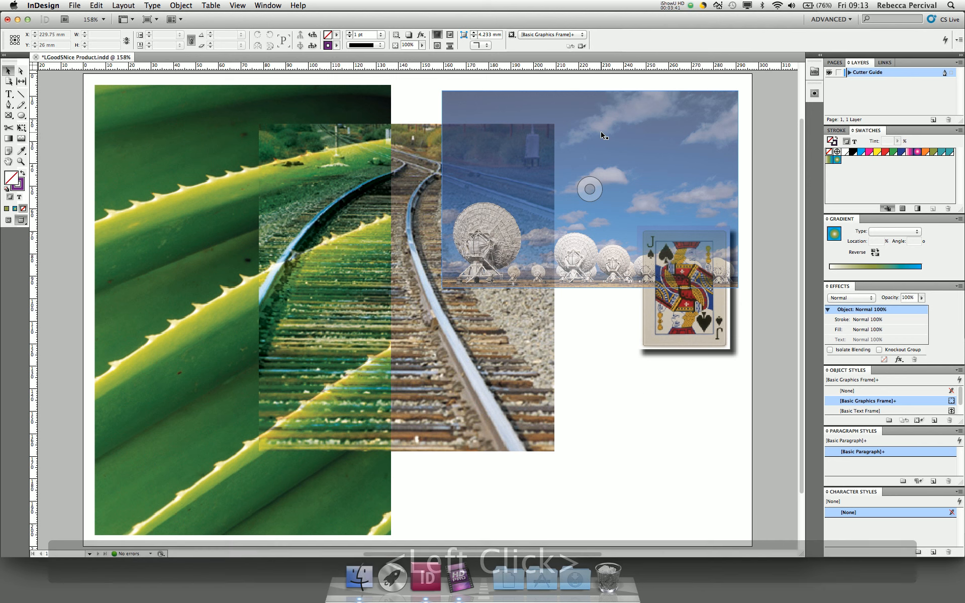
# - Select the radio-telescope and rail-track images together and add a drop shadow to both
pyautogui.click(505, 112)
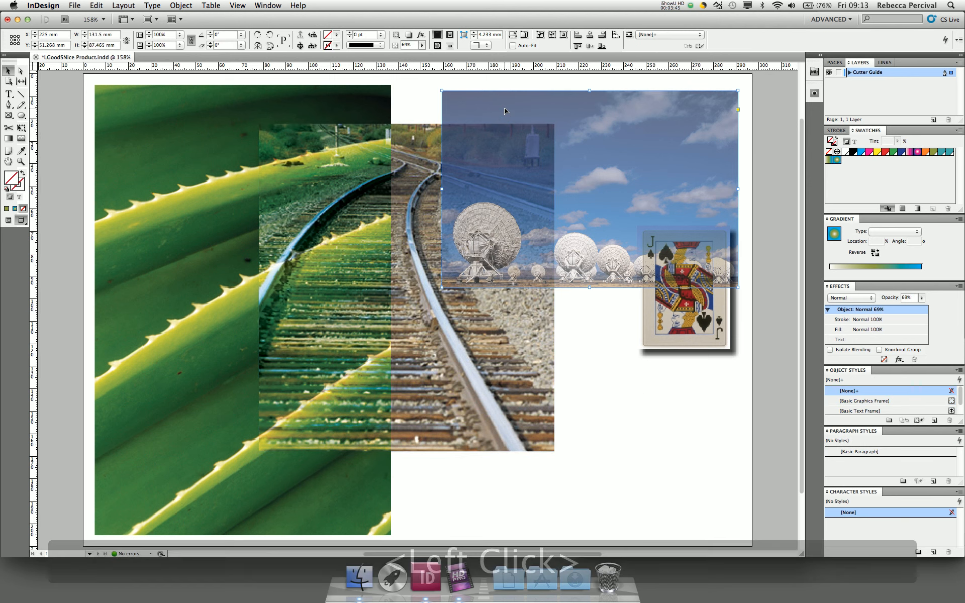
pyautogui.keyDown('shift'); pyautogui.click(406, 284); pyautogui.keyUp('shift')
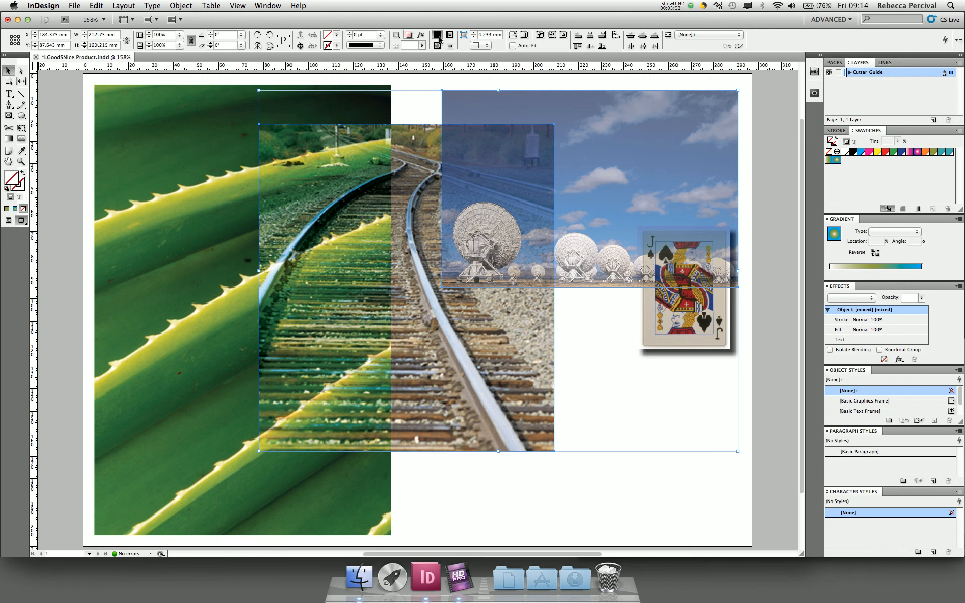
pyautogui.click(899, 360)
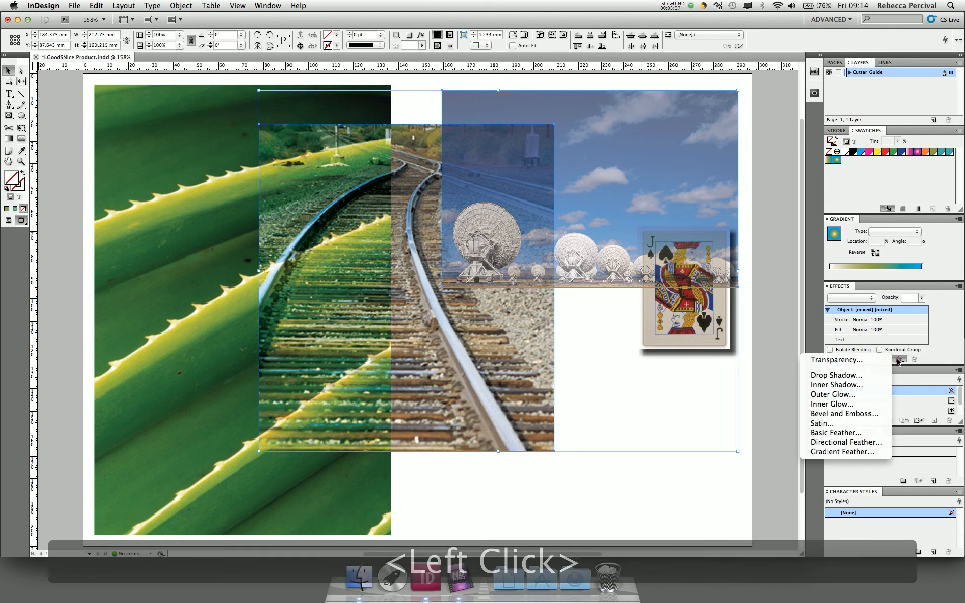
pyautogui.click(849, 375)
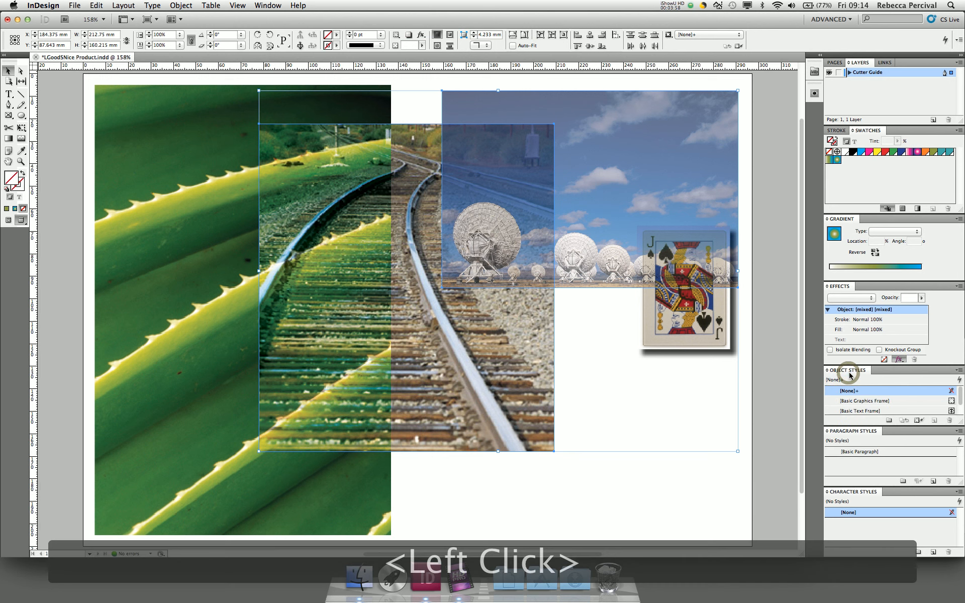
pyautogui.moveTo(269, 133); pyautogui.dragTo(702, 106)
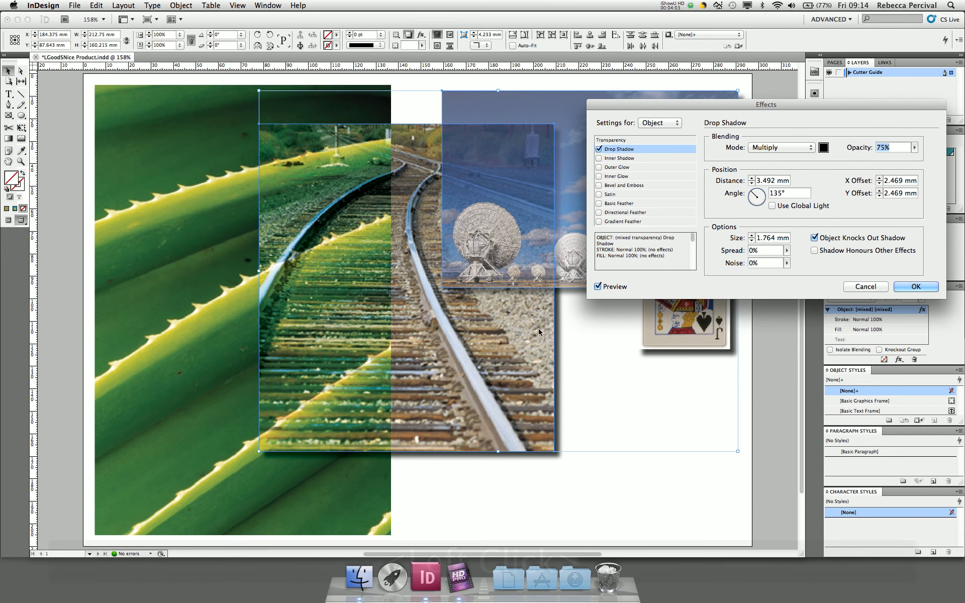
# - Add an inner shadow at a 52° angle to both images and apply the effects
pyautogui.click(622, 158)
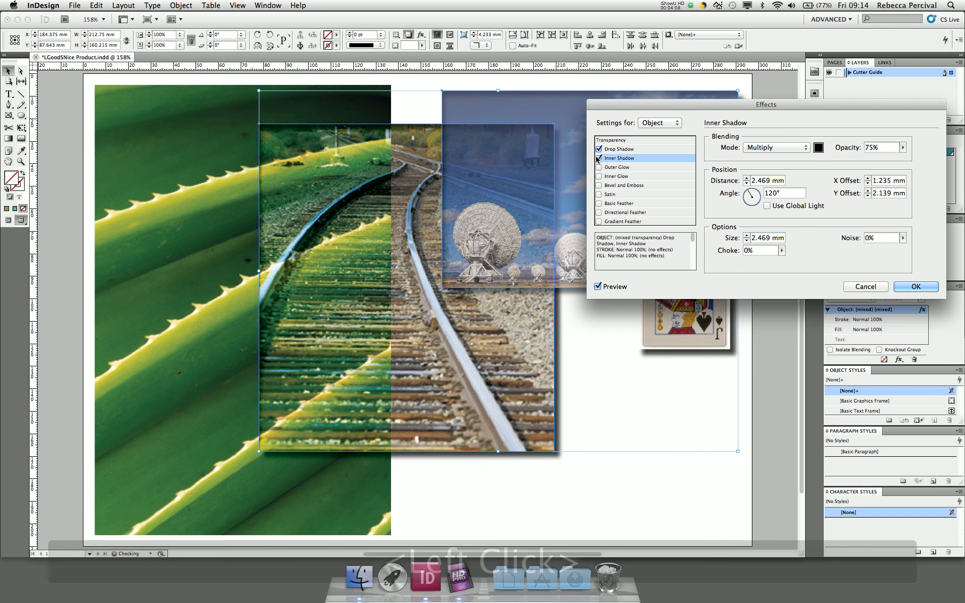
pyautogui.click(753, 193)
pyautogui.click(754, 193)
pyautogui.click(754, 193)
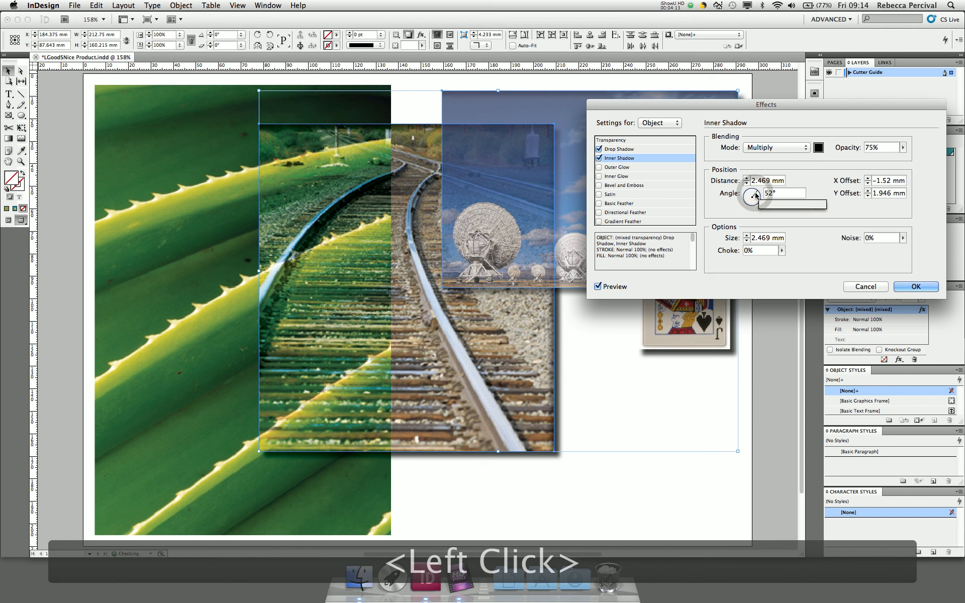
pyautogui.click(902, 286)
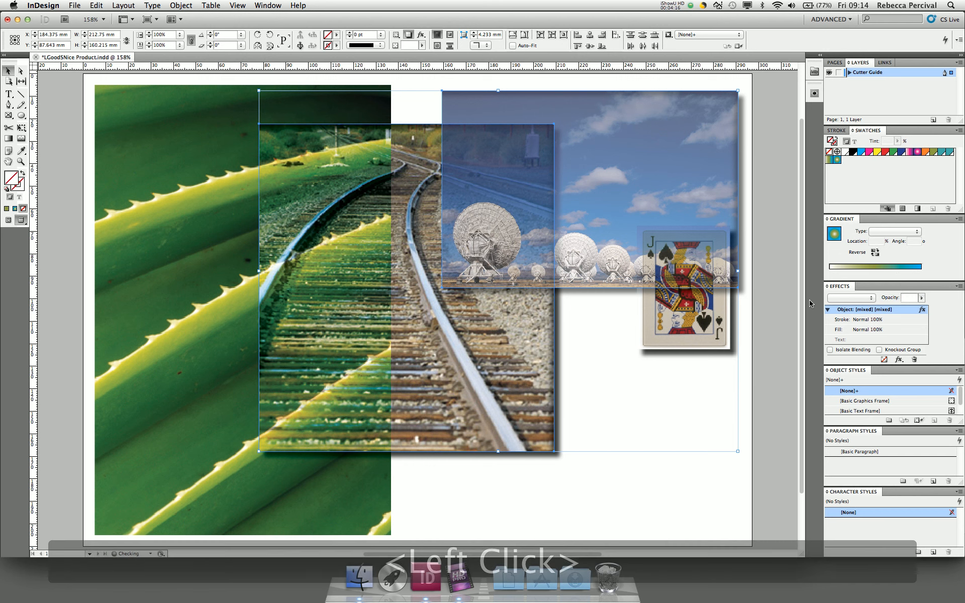
# - Deselect the images, switch to iShowU HD and stop the screen recording
pyautogui.click(611, 345)
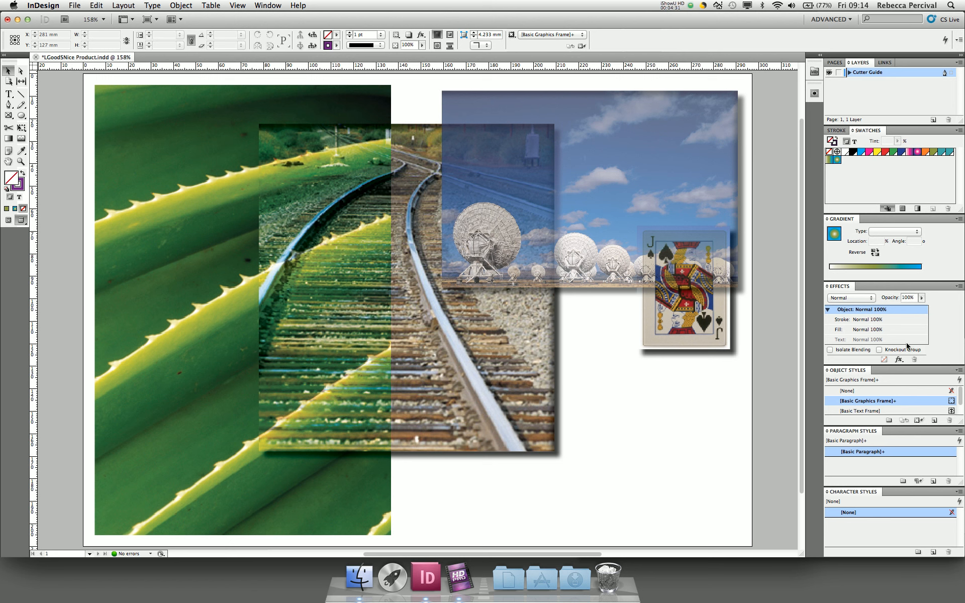
pyautogui.press('super+Tab')
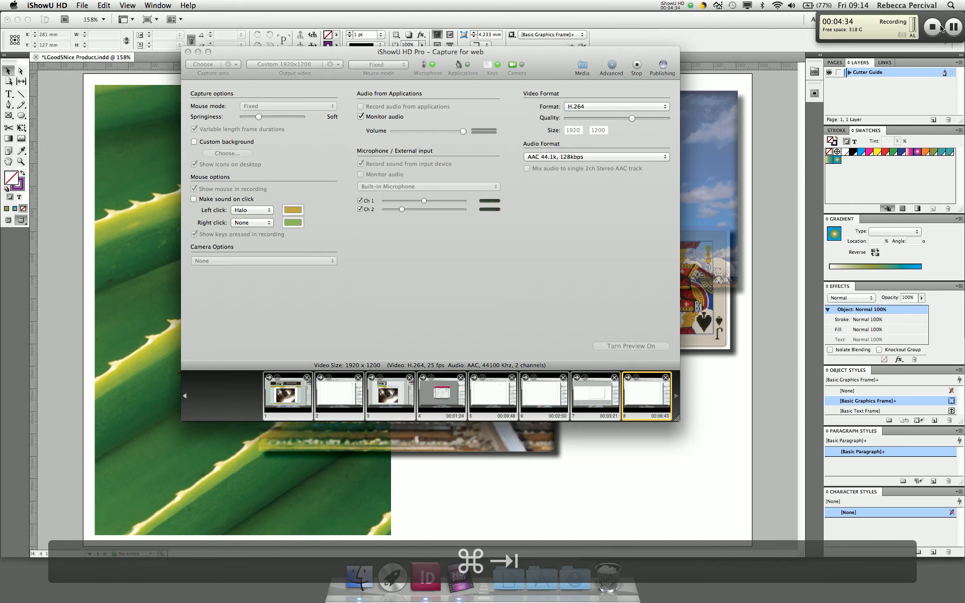
pyautogui.click(932, 29)
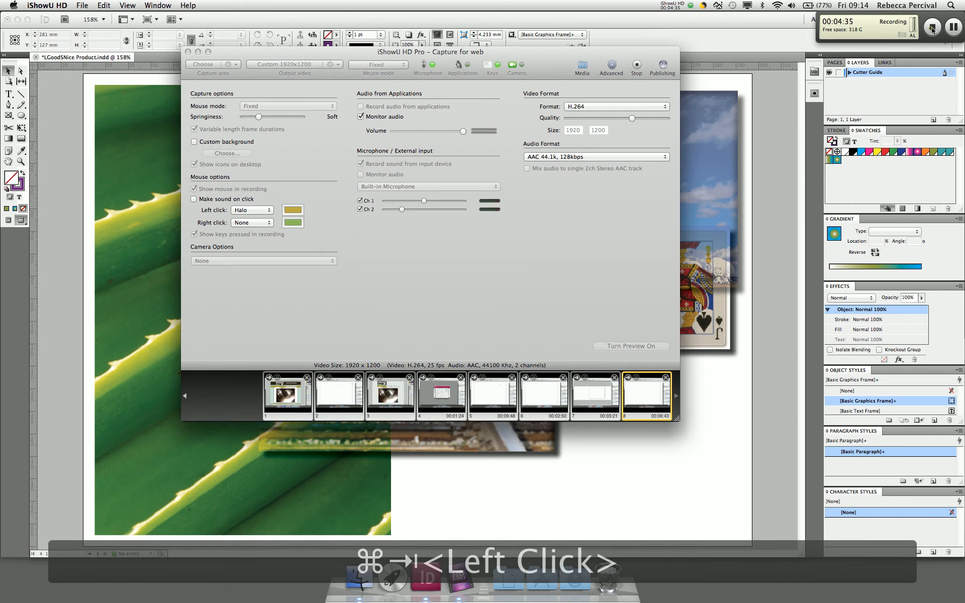